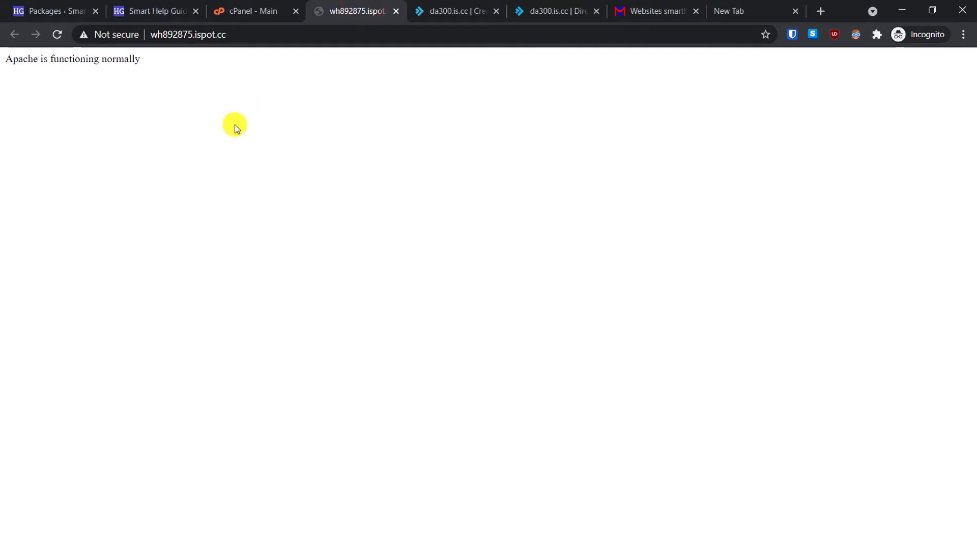
# - Switch Chrome to the 'Packages ‹ Smart…' tab showing Duplicator's empty package list
pyautogui.click(67, 7)
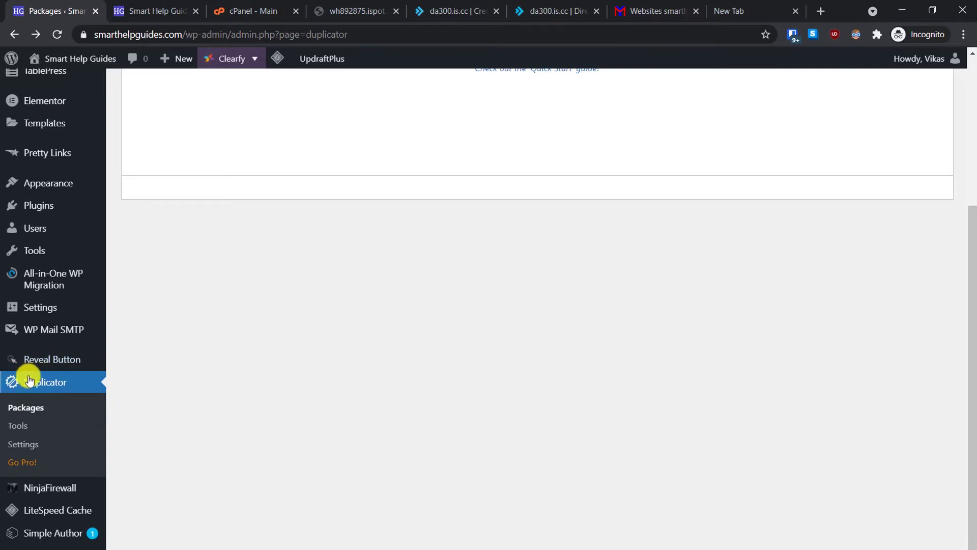
# - Start a new Duplicator package, keeping the name '20-05-2021 tutorial', and scroll through setup
pyautogui.click(33, 410)
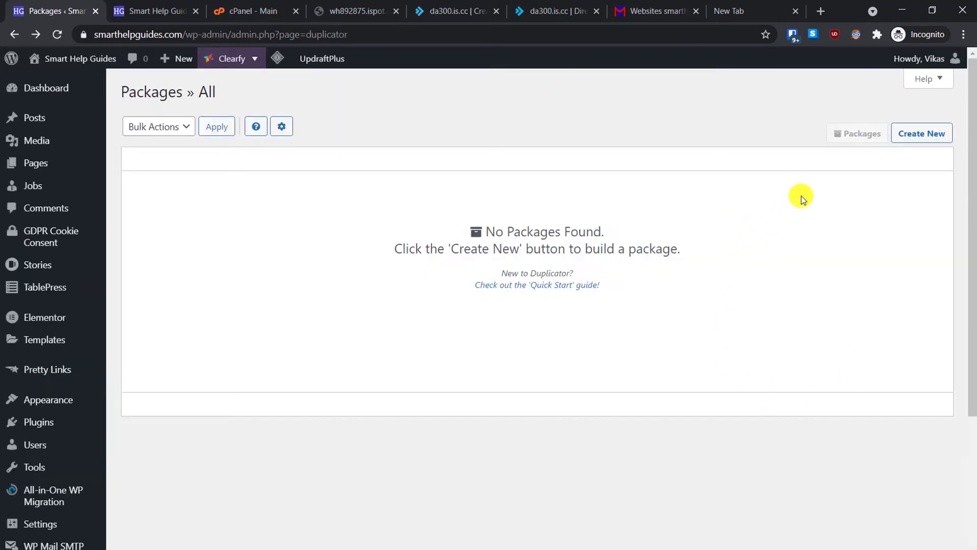
pyautogui.click(932, 135)
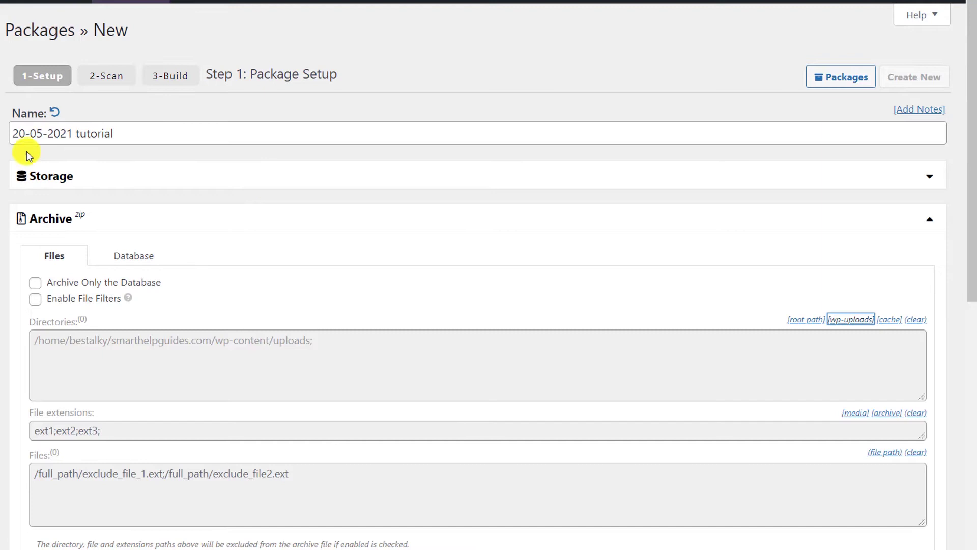
pyautogui.click(76, 133)
pyautogui.moveTo(120, 134); pyautogui.dragTo(50, 135)
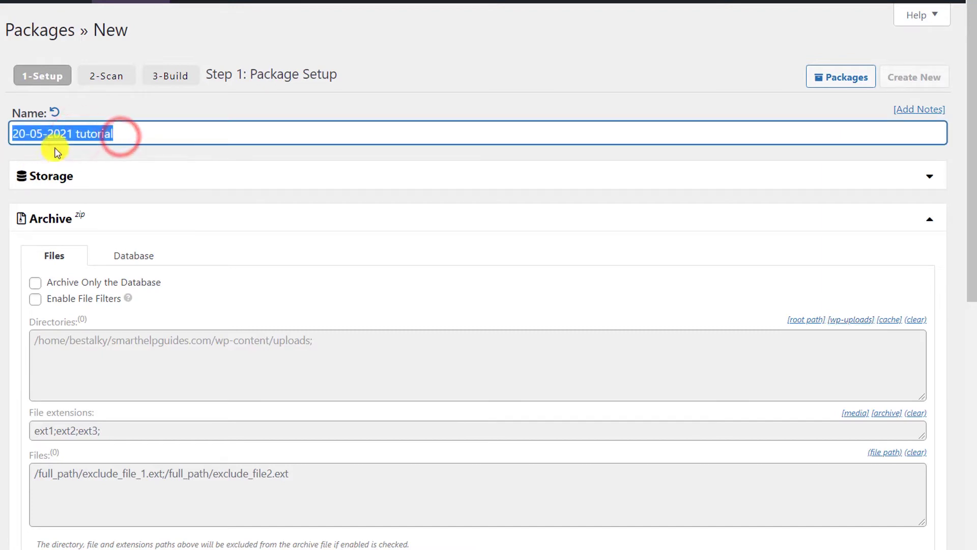
pyautogui.click(43, 134)
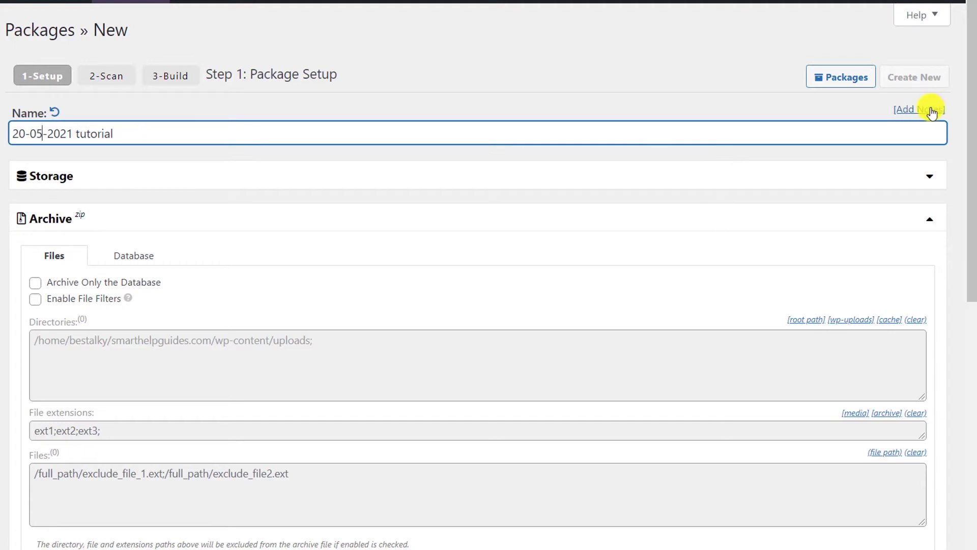
pyautogui.scroll(-1, 780, 116)
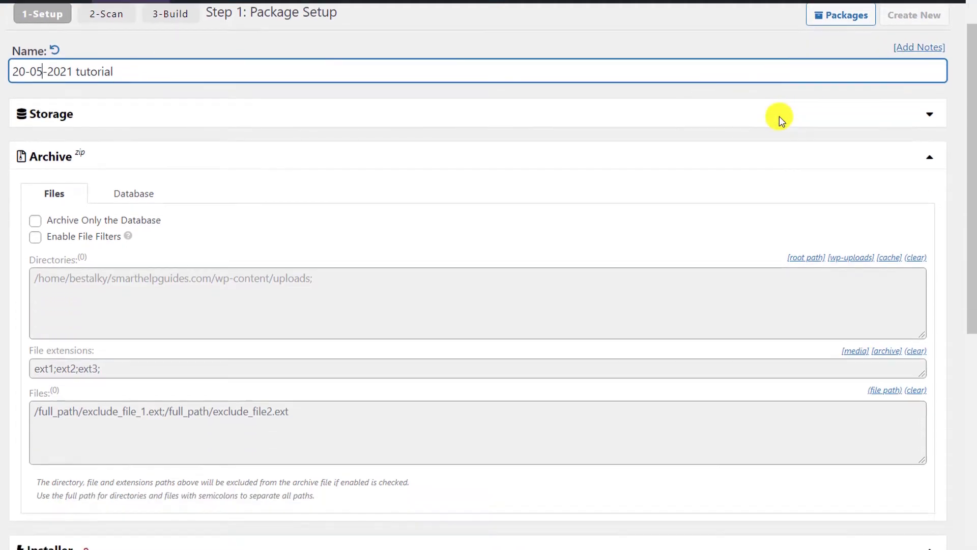
pyautogui.scroll(-1, 780, 116)
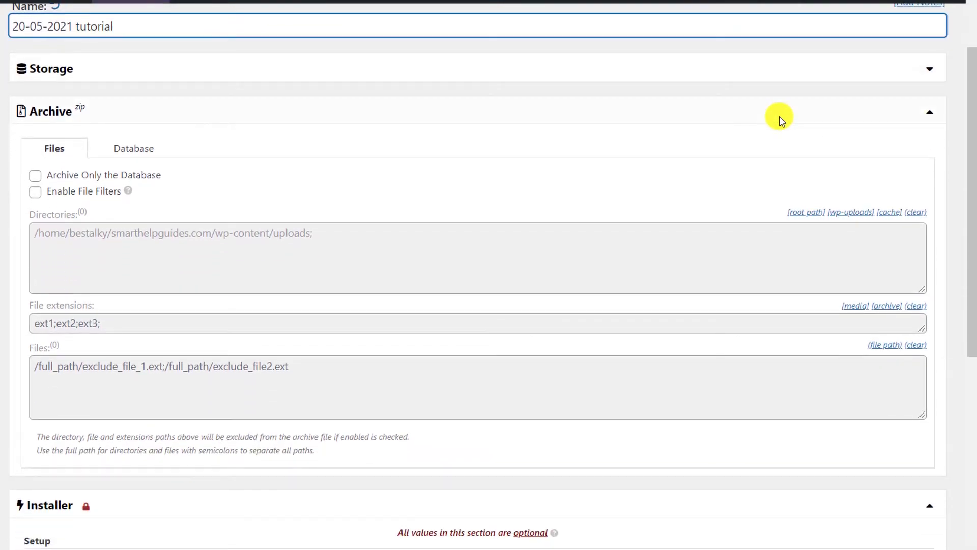
# - Clear the archive's Directories filter so no folders, including wp-uploads, are excluded
pyautogui.scroll(-2, 780, 116)
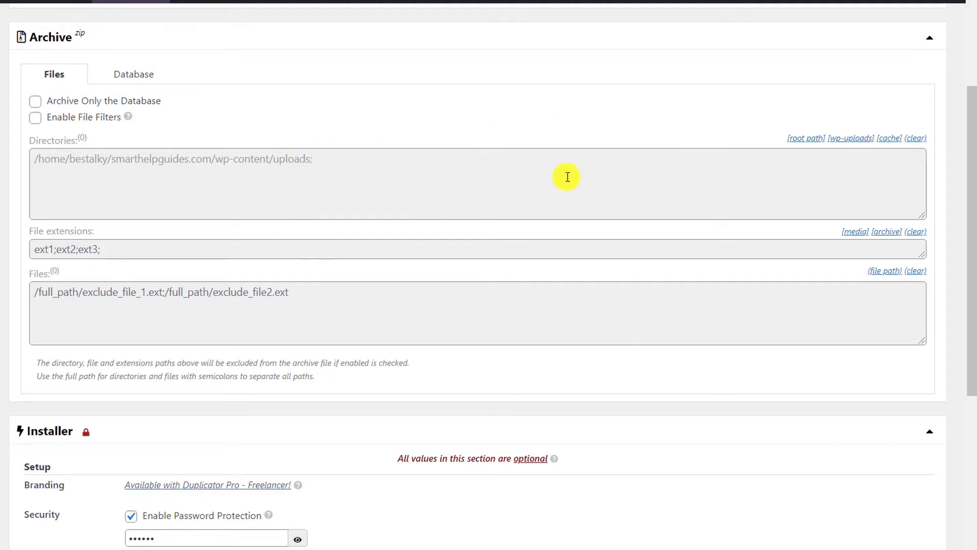
pyautogui.click(851, 138)
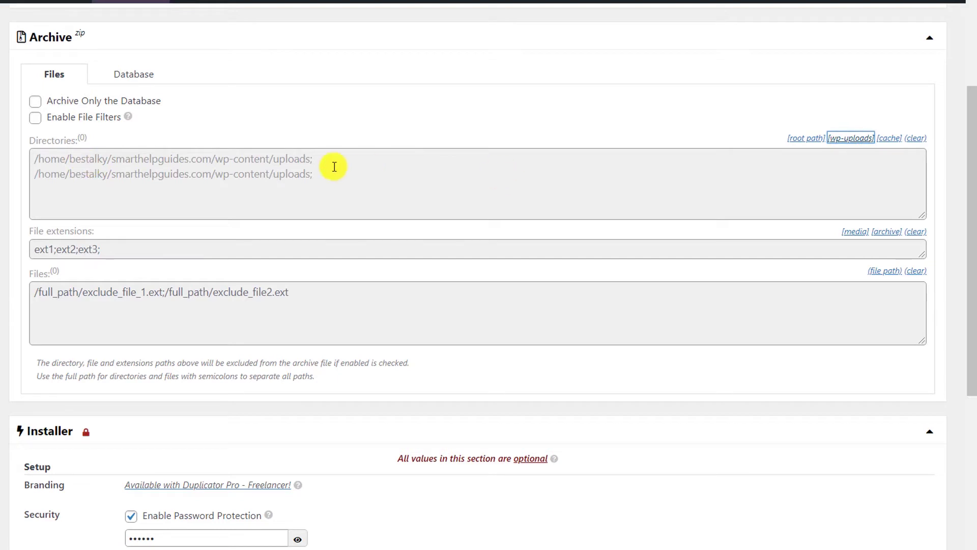
pyautogui.moveTo(329, 175); pyautogui.dragTo(11, 181)
pyautogui.click(151, 175)
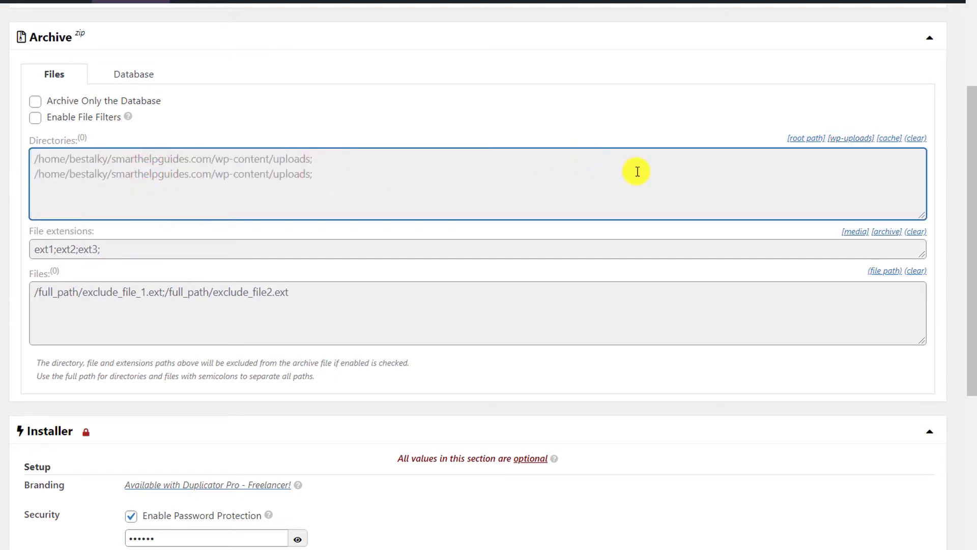
pyautogui.click(914, 138)
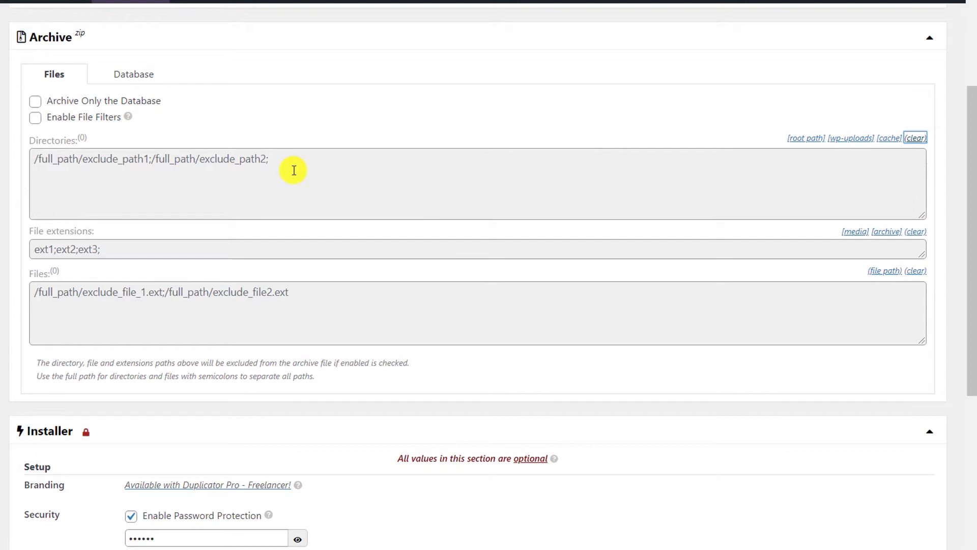
pyautogui.scroll(-5, 293, 170)
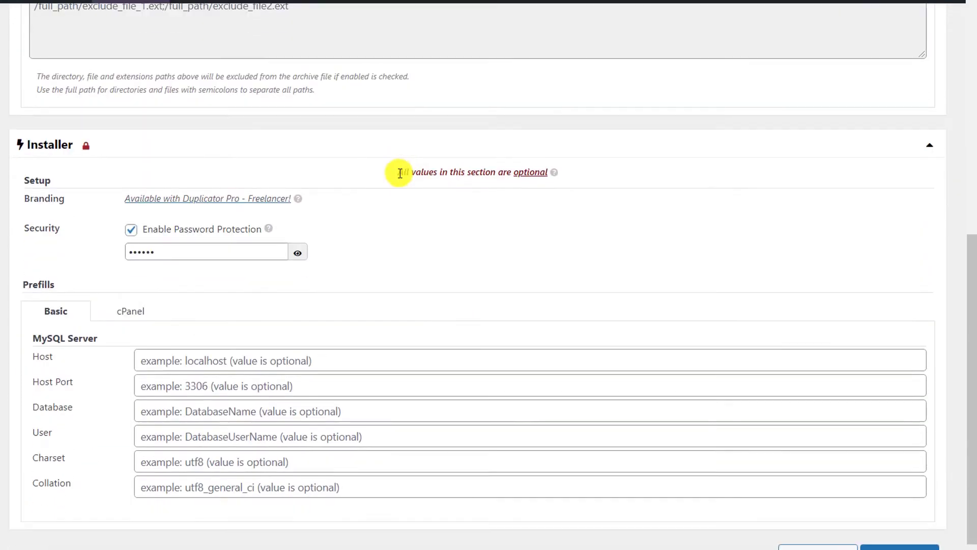
# - Keep installer password protection enabled, revealing then hiding the six-character installer password
pyautogui.scroll(-1, 722, 306)
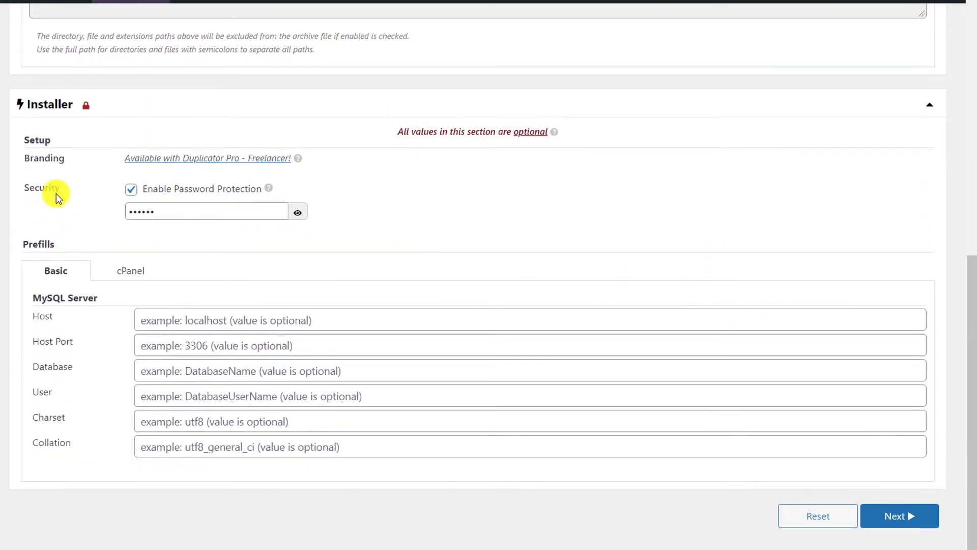
pyautogui.click(131, 193)
pyautogui.click(131, 194)
pyautogui.click(174, 207)
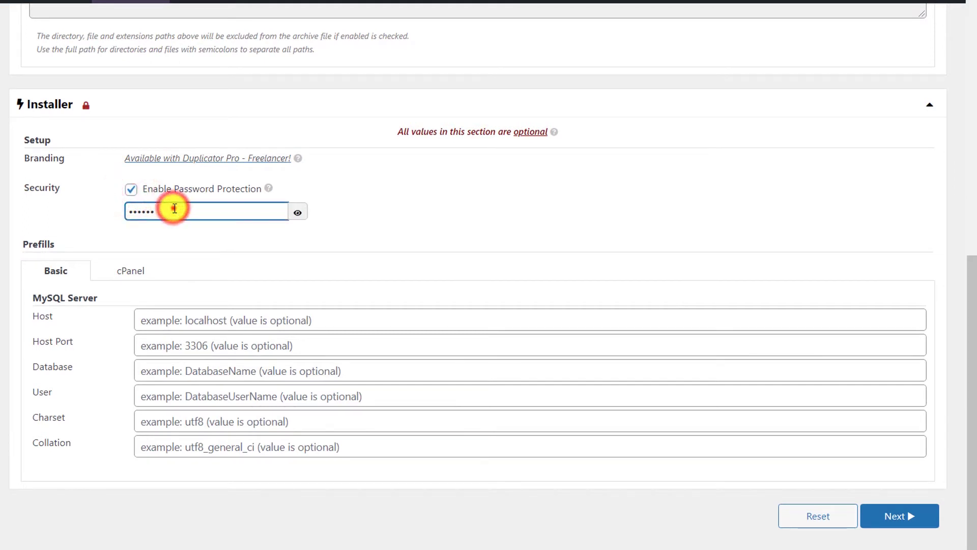
pyautogui.moveTo(174, 207); pyautogui.dragTo(258, 200)
pyautogui.click(298, 212)
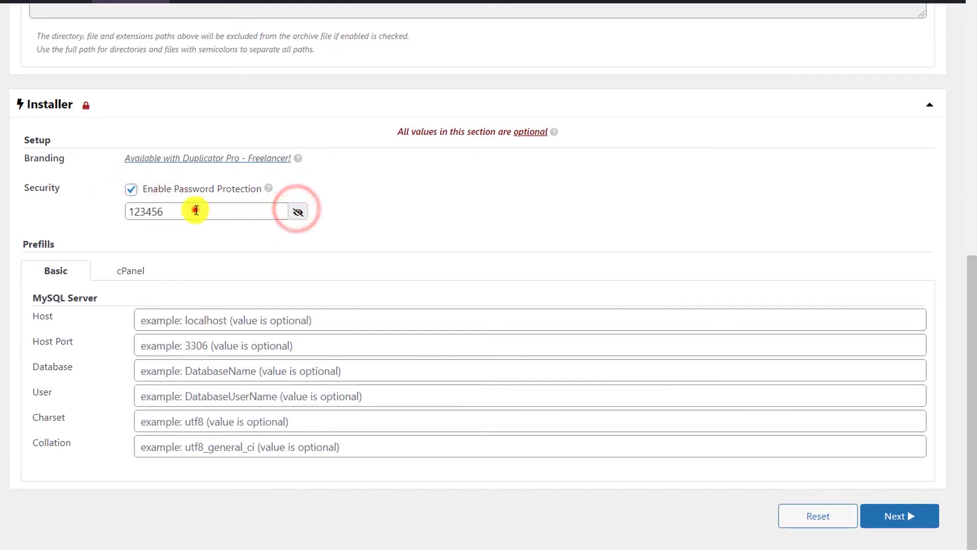
pyautogui.click(196, 210)
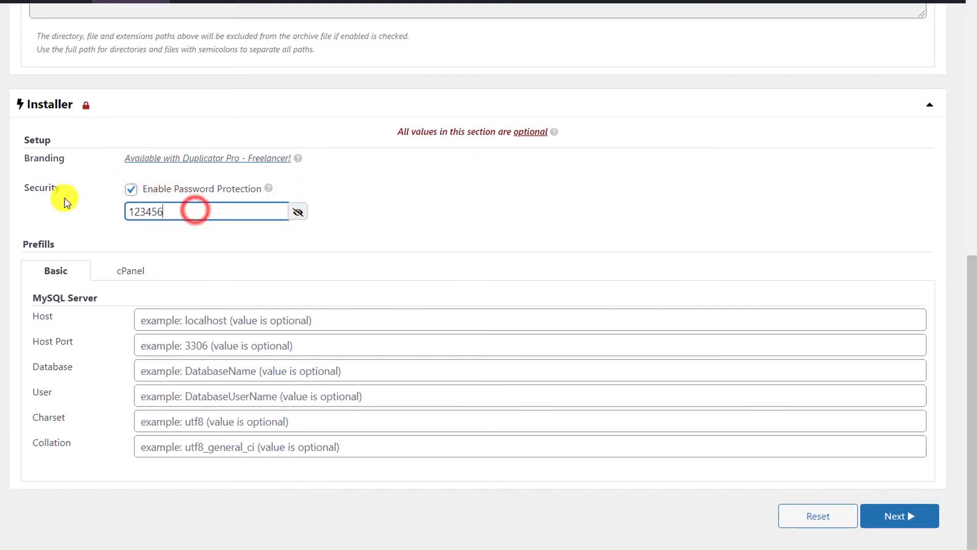
pyautogui.click(298, 212)
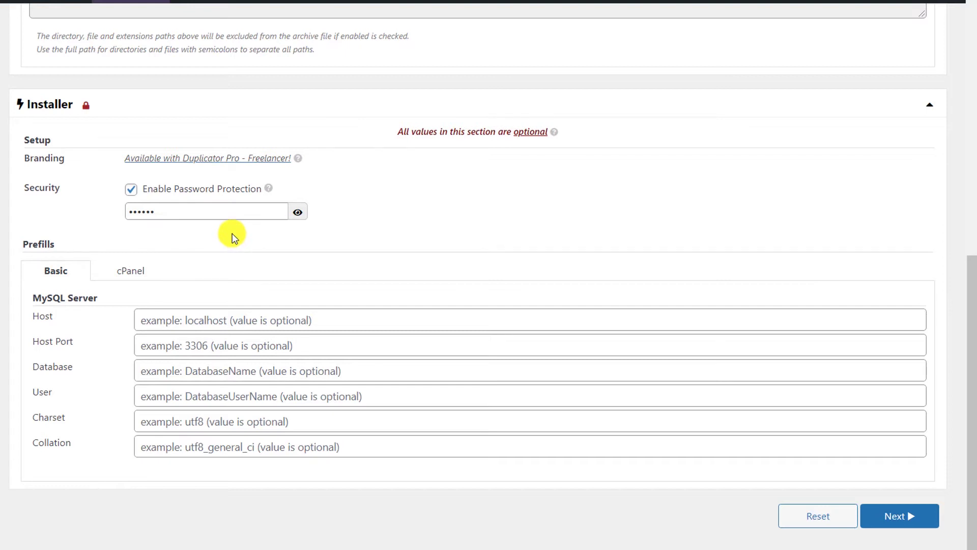
# - Run the system scan, review the Size Checks notice, and tick 'Yes. Continue with the build process!'
pyautogui.click(900, 517)
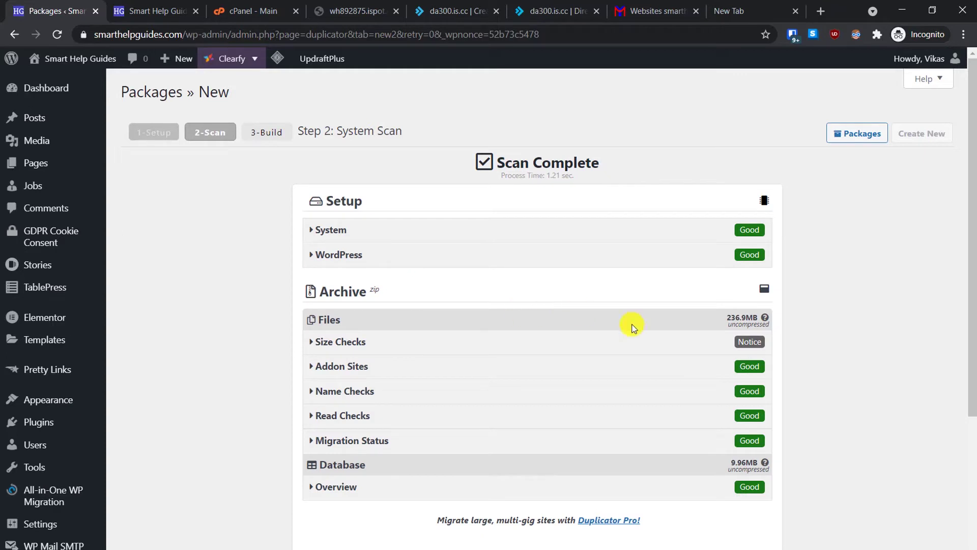
pyautogui.scroll(-1, 834, 368)
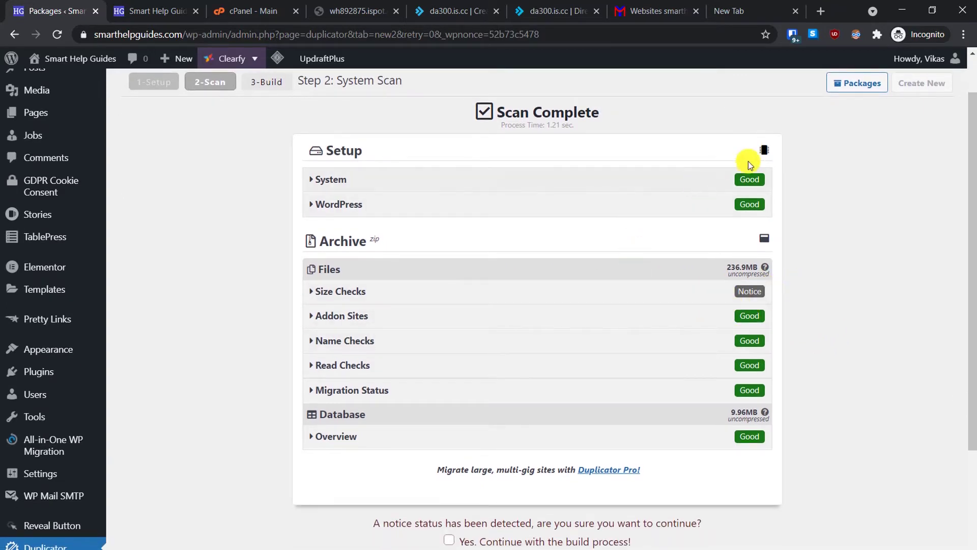
pyautogui.click(701, 294)
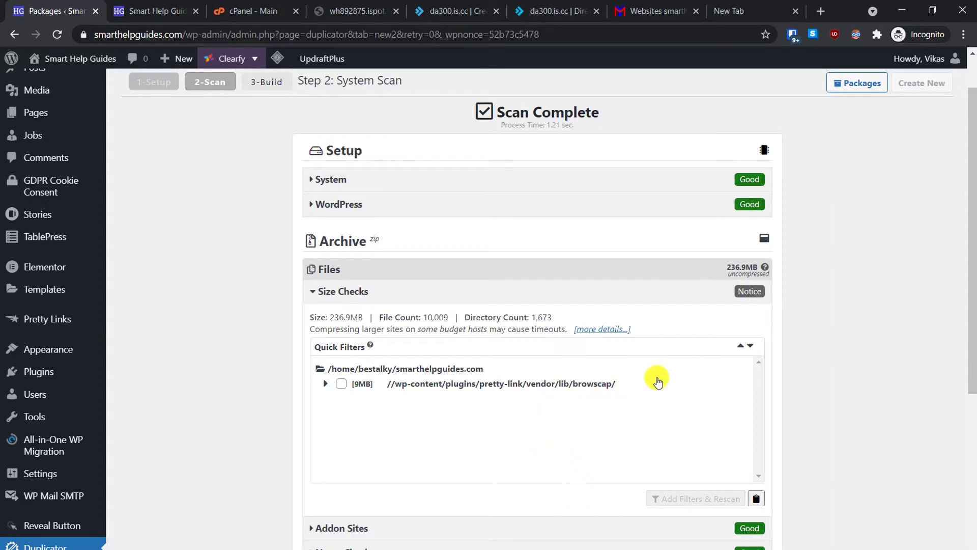
pyautogui.click(678, 293)
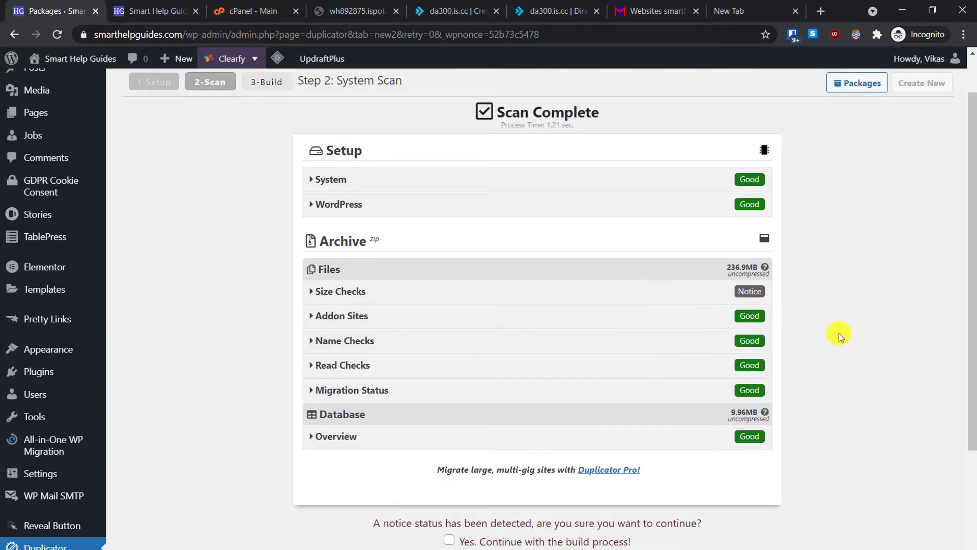
pyautogui.scroll(-1, 839, 333)
pyautogui.scroll(-1, 839, 332)
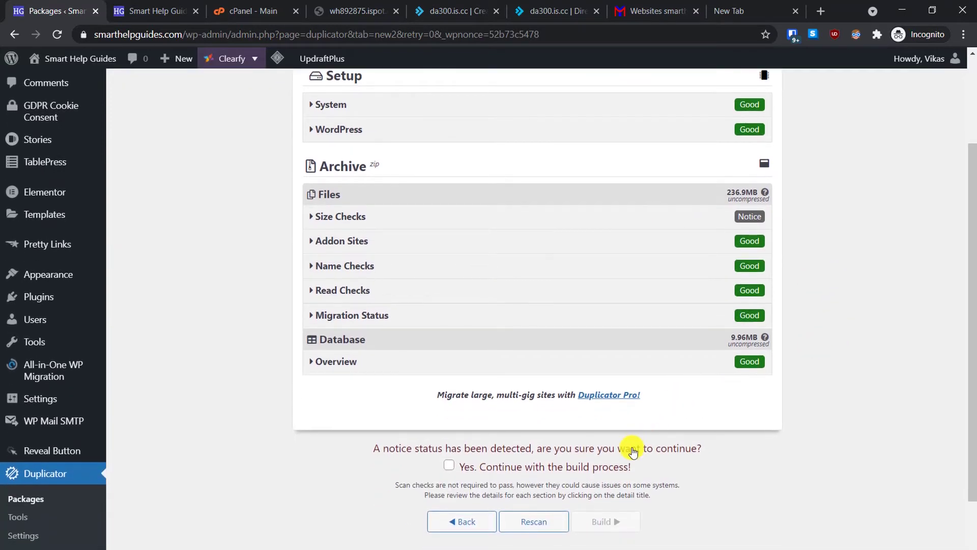
pyautogui.scroll(-1, 624, 417)
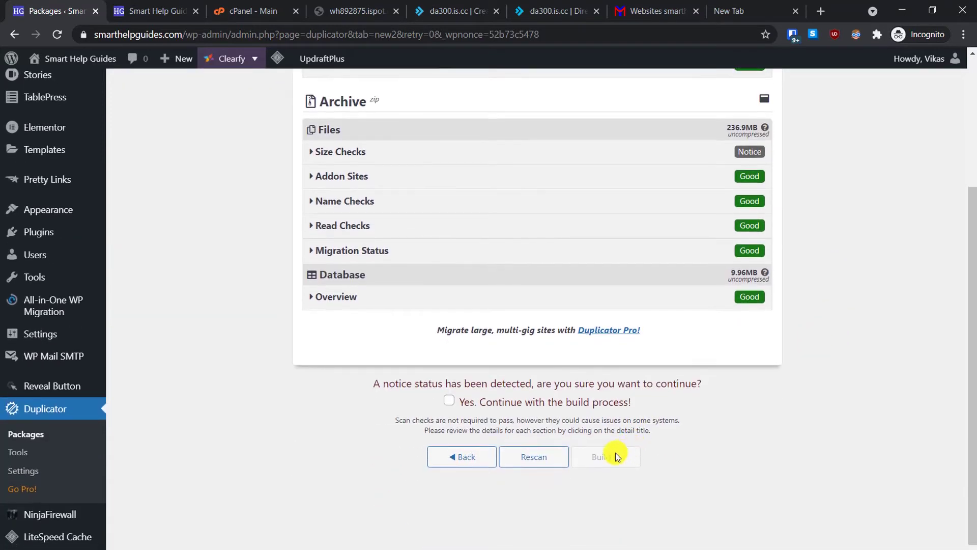
pyautogui.click(448, 402)
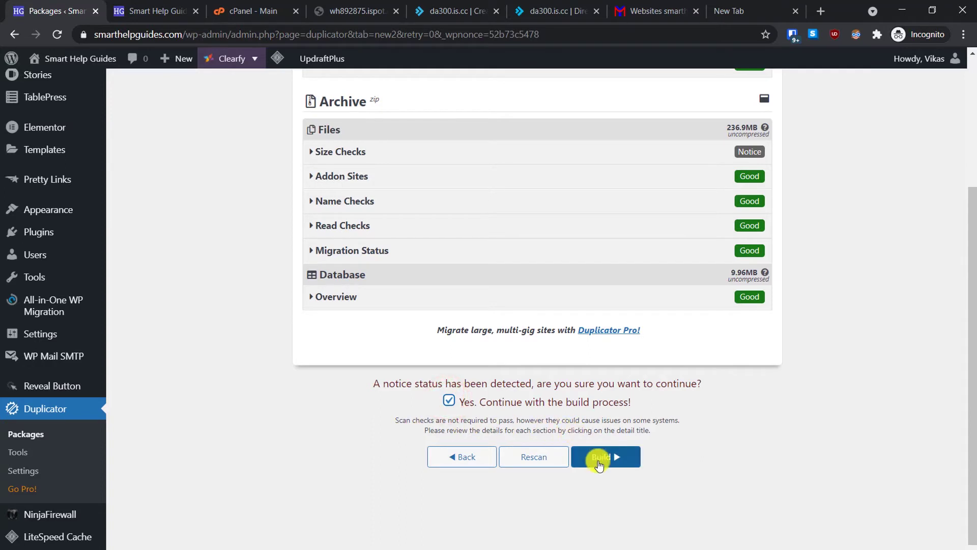
# - Build the package, download its installer and 126.61MB archive, and copy the installer name
pyautogui.click(599, 460)
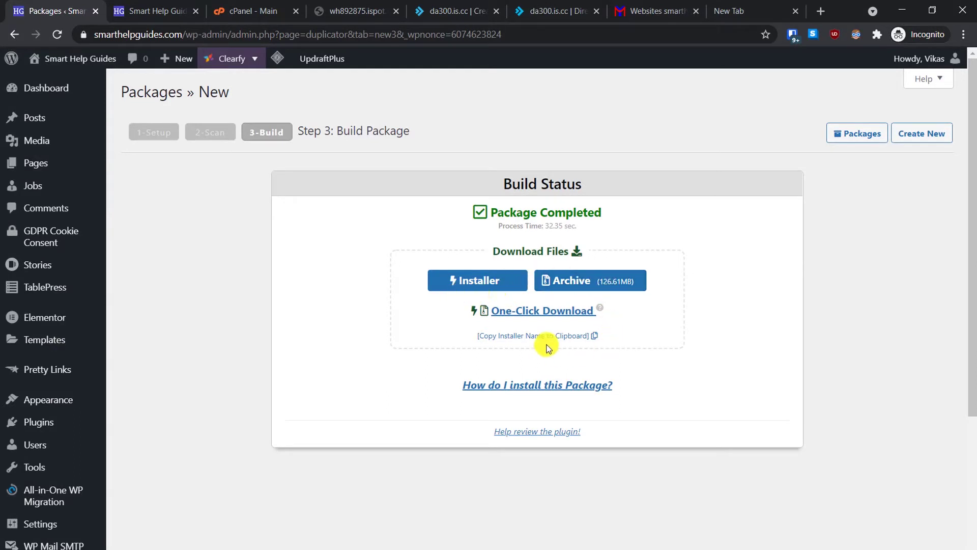
pyautogui.click(545, 312)
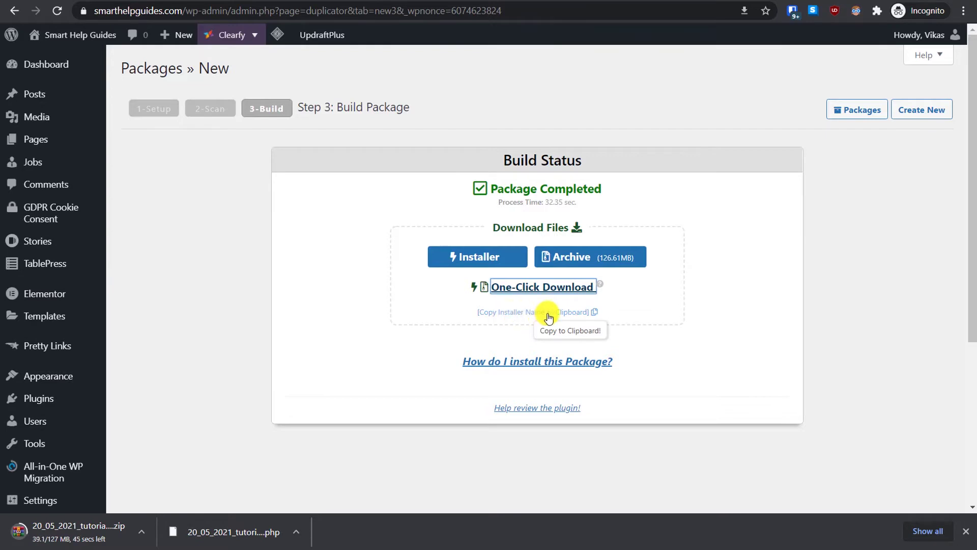
pyautogui.click(548, 316)
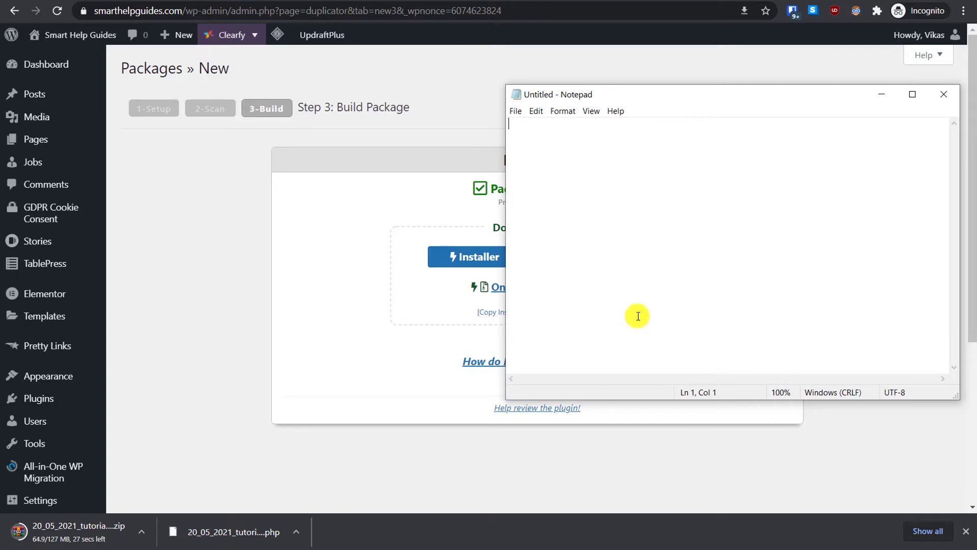
# - Paste the installer file name into the empty Notepad and minimize it
pyautogui.hotkey('ctrl', 'v')
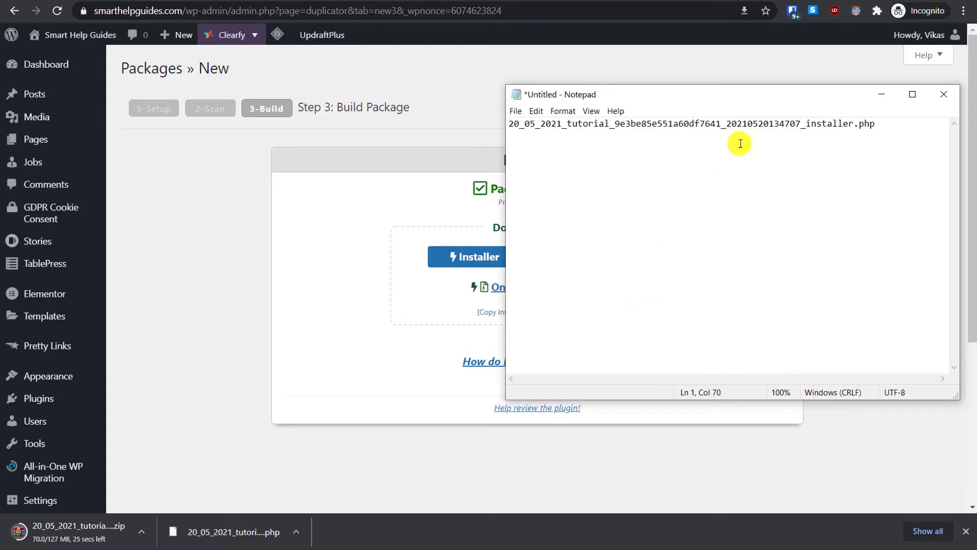
pyautogui.click(882, 96)
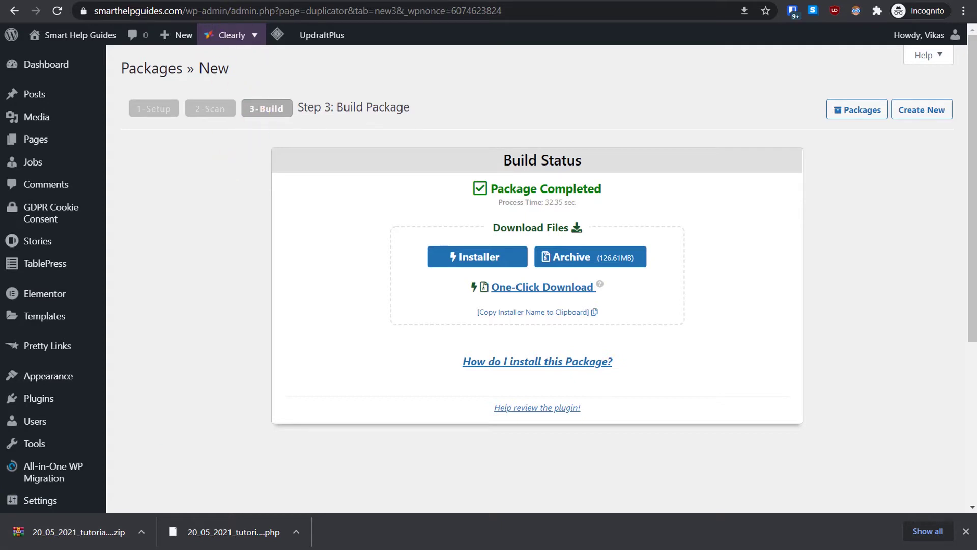
# - Open File Manager from the Files section of the cPanel - Main tab
pyautogui.click(237, 3)
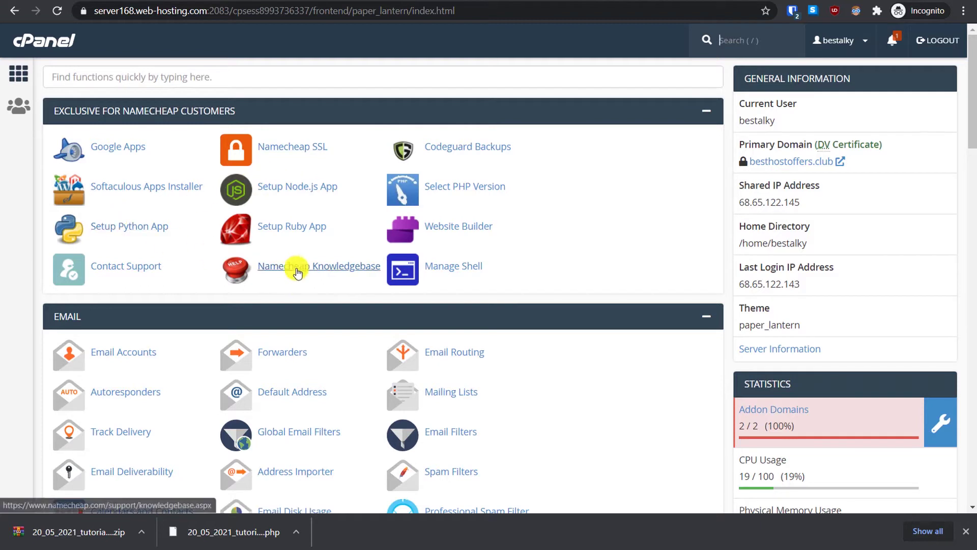
pyautogui.scroll(-1, 207, 182)
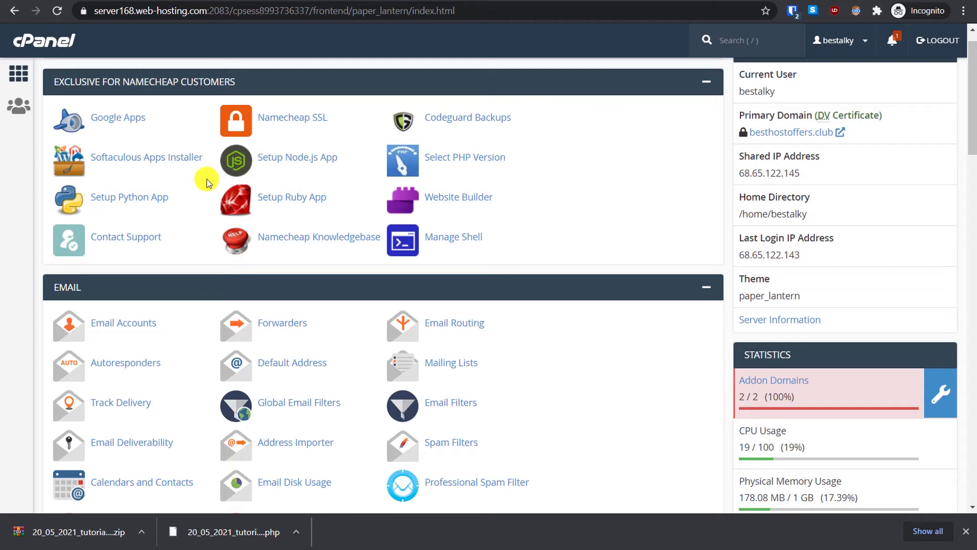
pyautogui.scroll(-8, 206, 178)
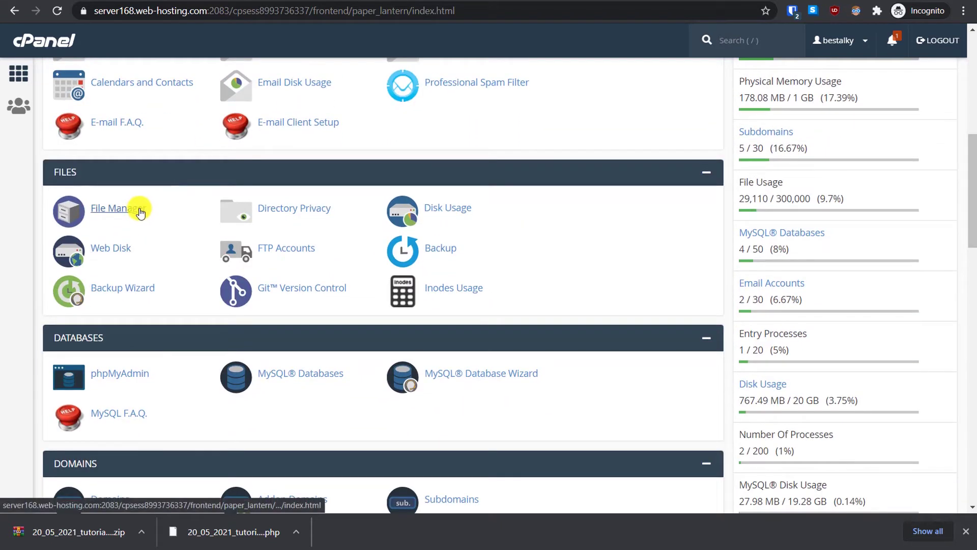
pyautogui.click(140, 213)
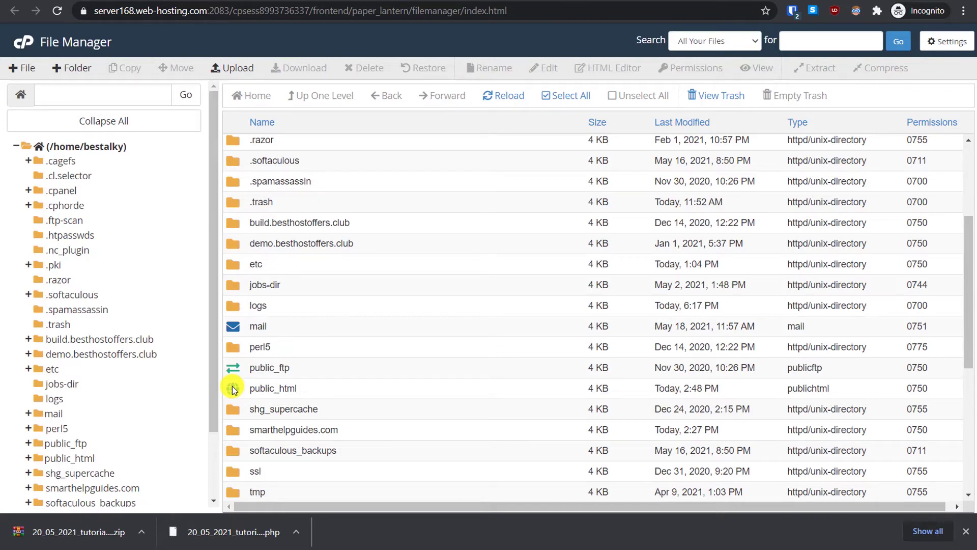
# - Open the public_html folder and its upload page, which allows files up to 19.14 GB
pyautogui.doubleClick(232, 389)
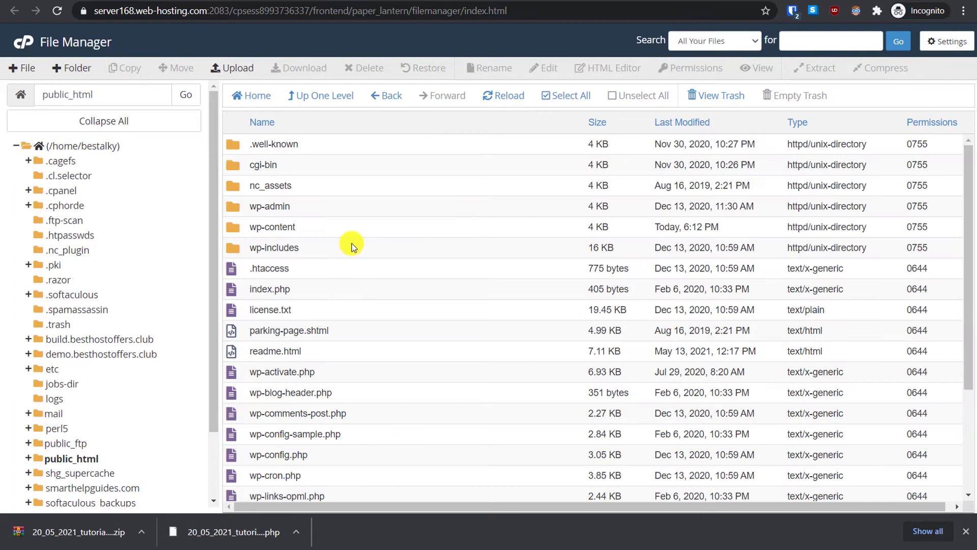
pyautogui.scroll(-3, 352, 243)
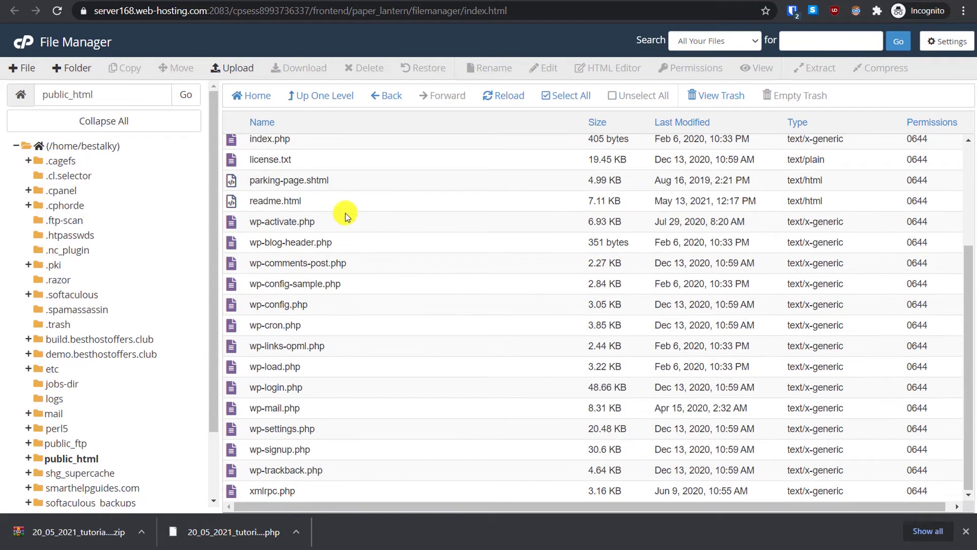
pyautogui.scroll(3, 370, 293)
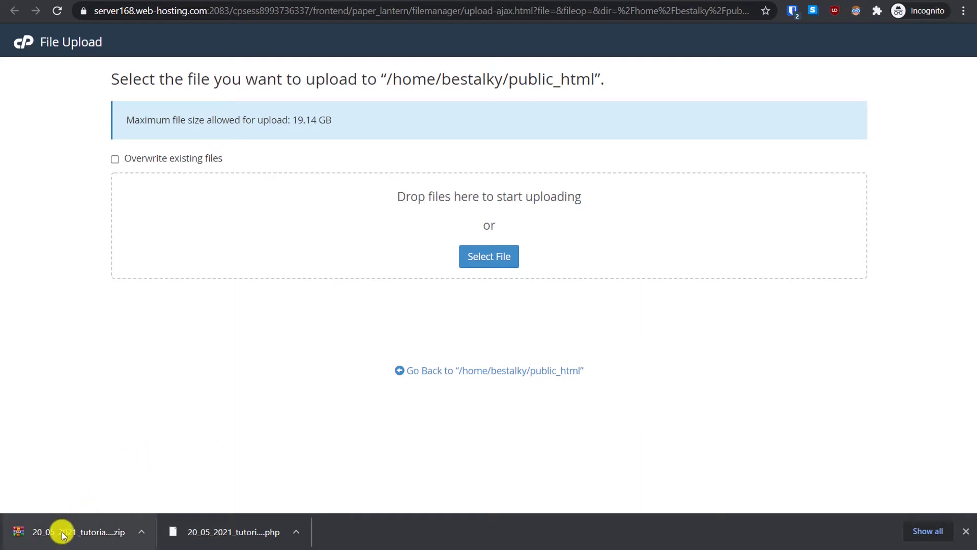
# - Drop the downloaded archive .zip and installer.php from Chrome's download bar into the upload area
pyautogui.moveTo(60, 531); pyautogui.dragTo(306, 257)
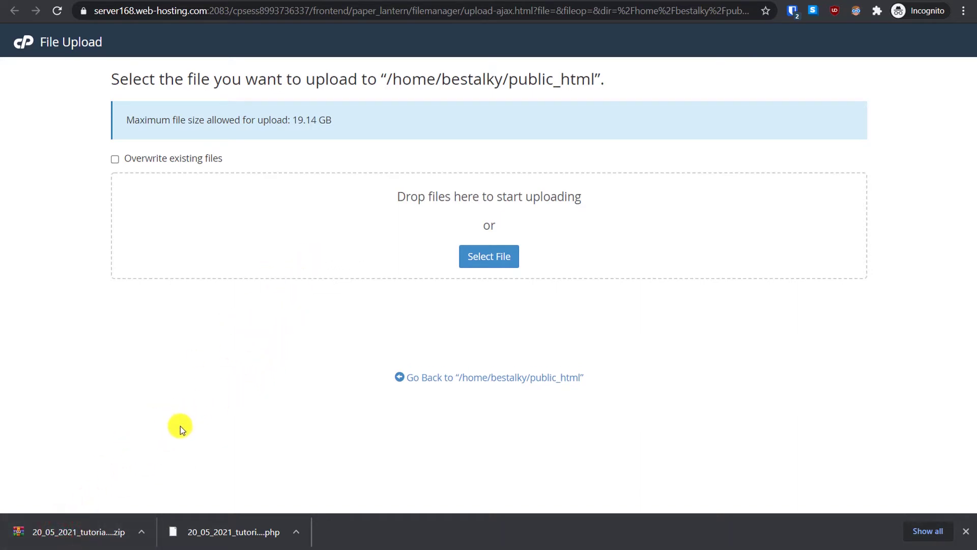
pyautogui.moveTo(225, 532); pyautogui.dragTo(383, 211)
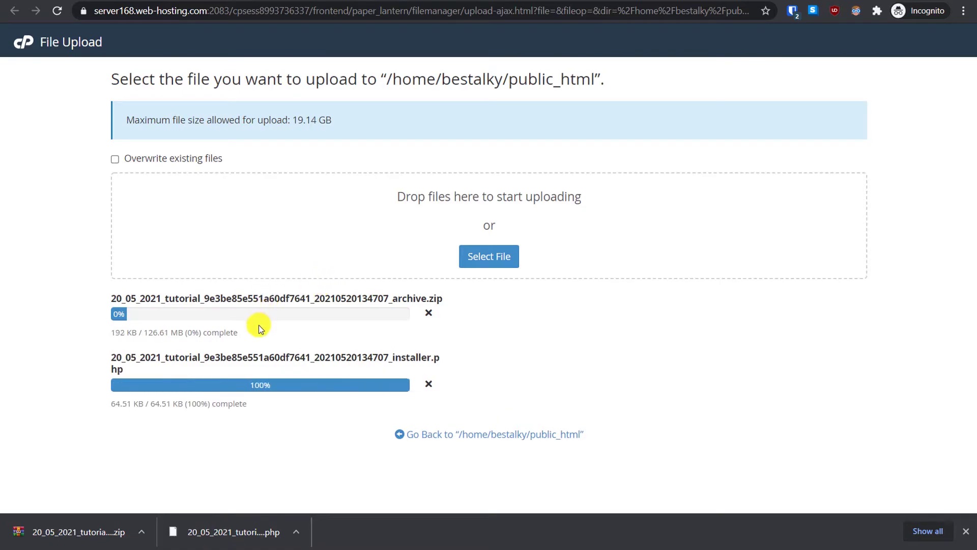
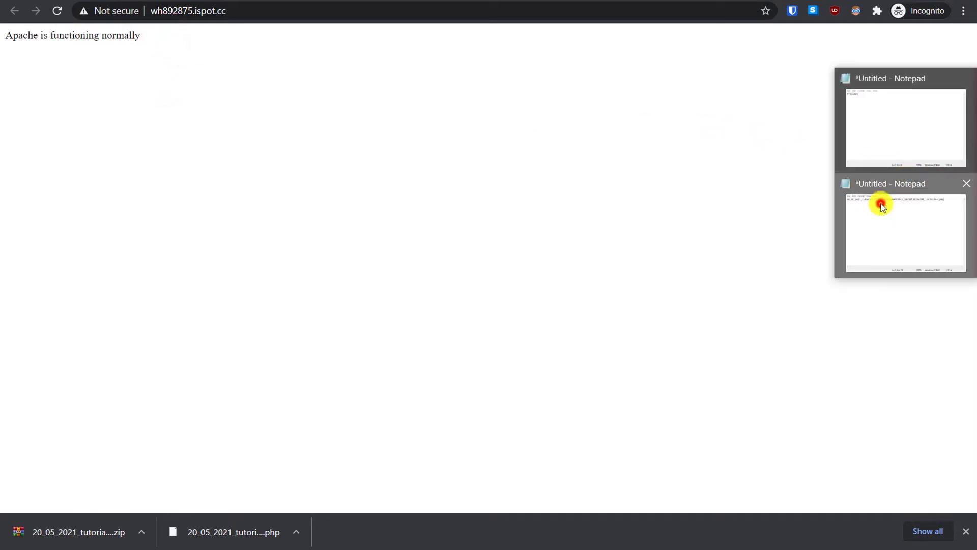
pyautogui.click(881, 207)
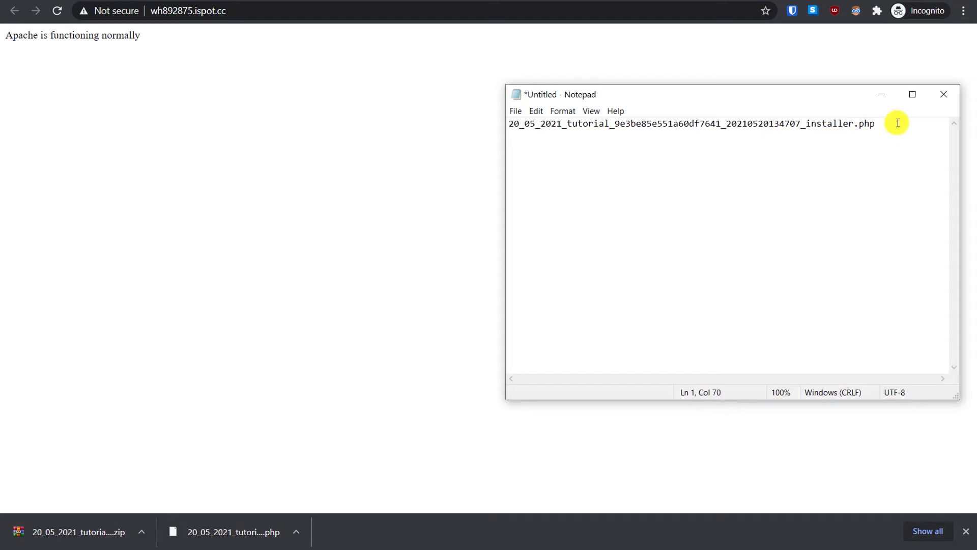
pyautogui.moveTo(895, 124); pyautogui.dragTo(509, 124)
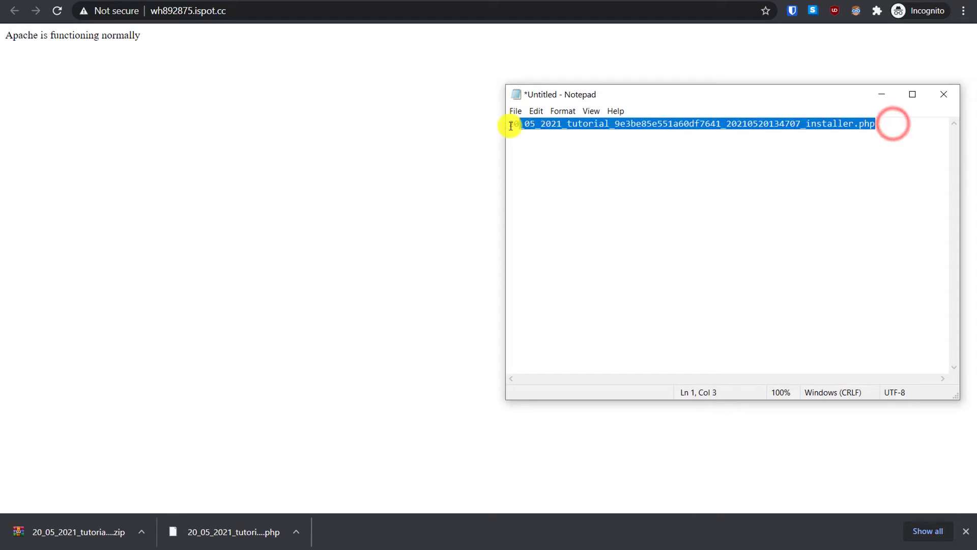
pyautogui.rightClick(562, 134)
pyautogui.click(586, 171)
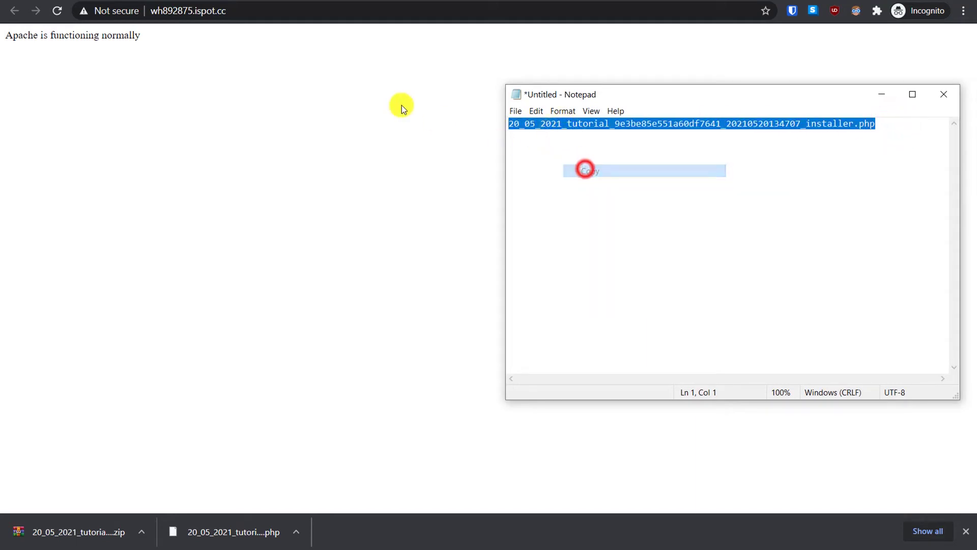
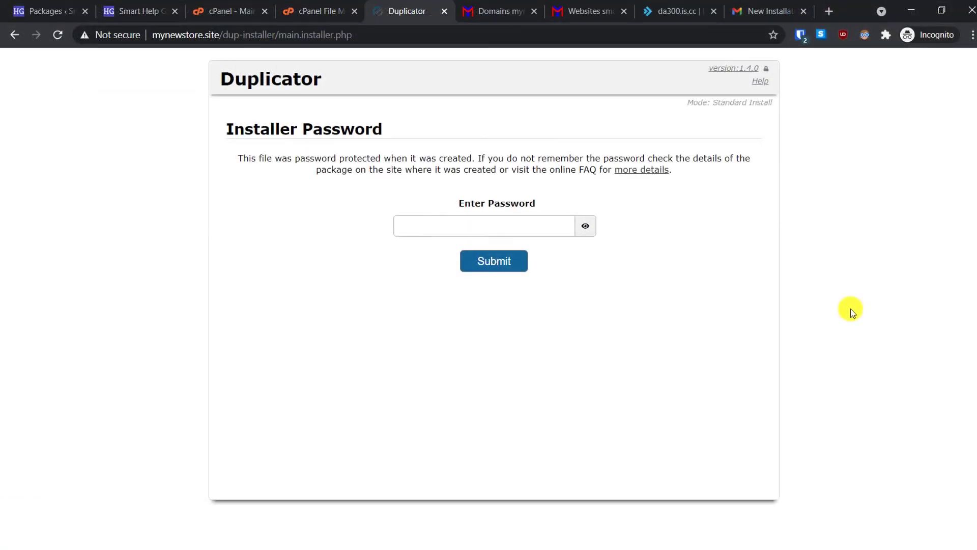
# - Unlock the installer with its password, accept the terms and notices, and extract the archive
pyautogui.click(407, 226)
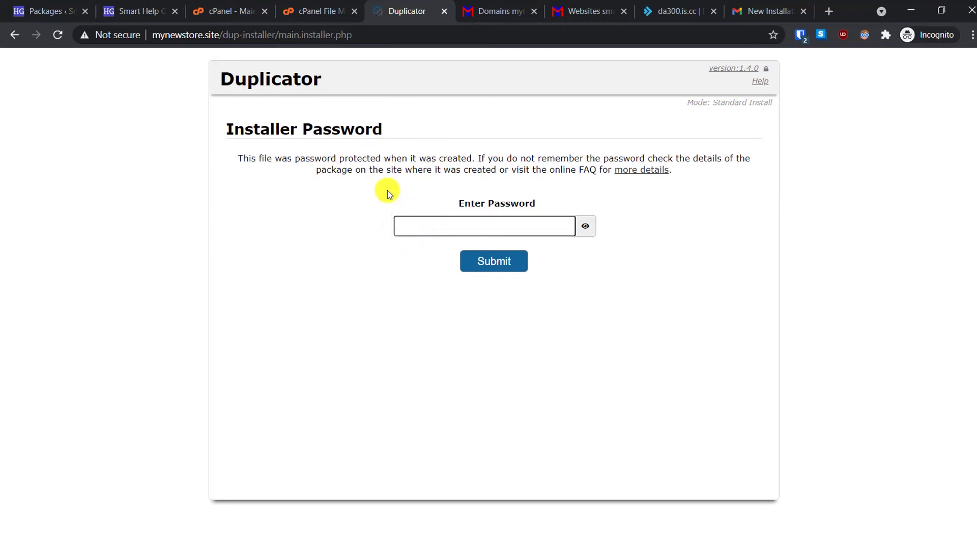
pyautogui.write('••••••')
pyautogui.click(585, 225)
pyautogui.click(586, 226)
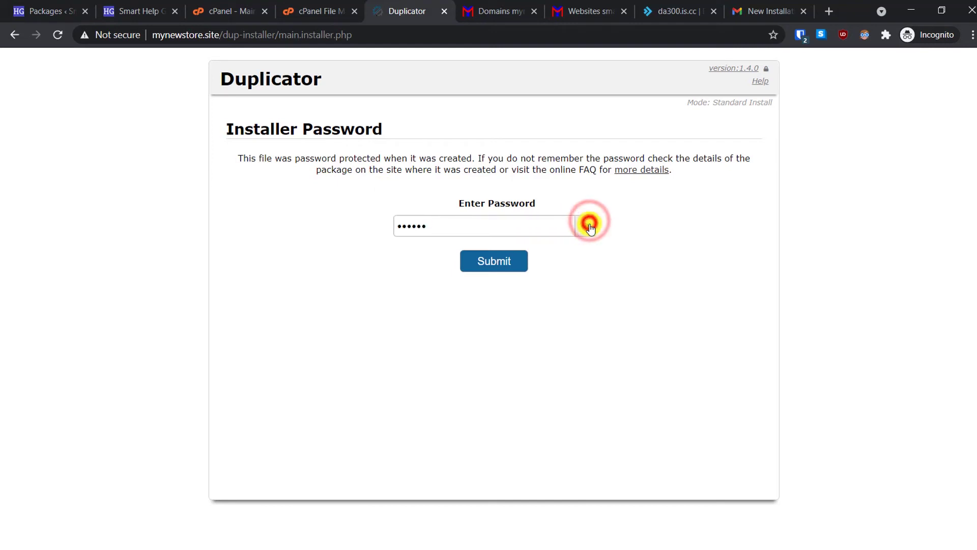
pyautogui.click(492, 261)
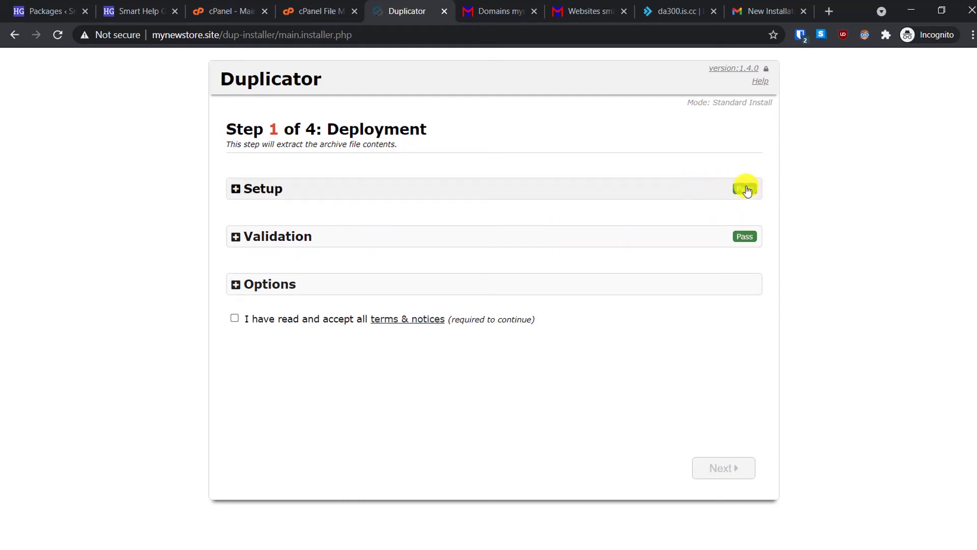
pyautogui.click(235, 318)
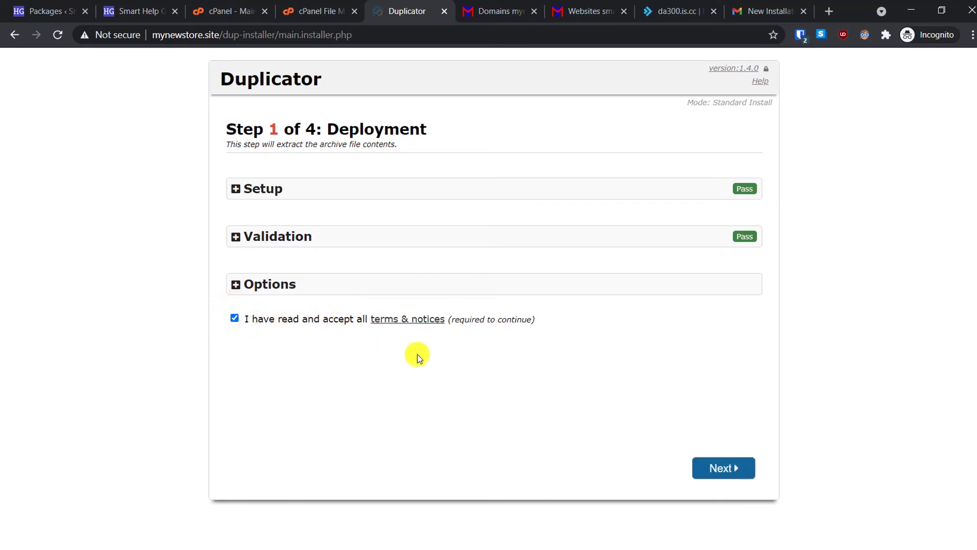
pyautogui.click(718, 471)
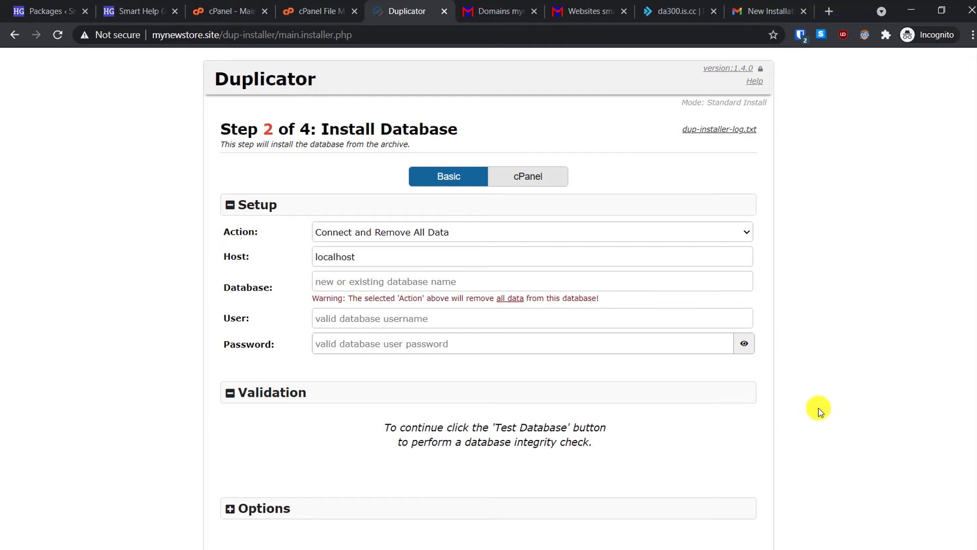
# - Create the MySQL database tutorialdb (bestalky_tutorialdb) in cPanel's MySQL Databases
pyautogui.click(230, 12)
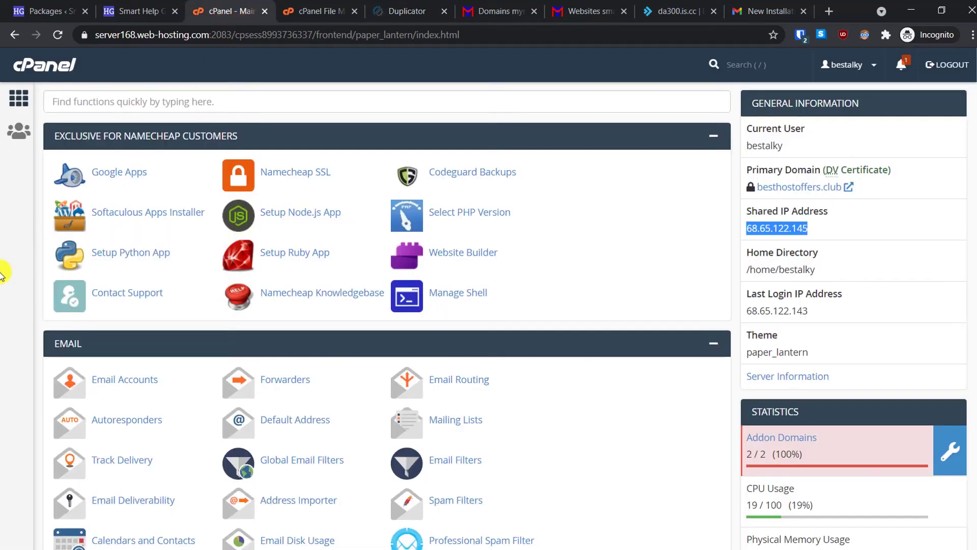
pyautogui.scroll(-2, 2, 273)
pyautogui.scroll(-8, 2, 273)
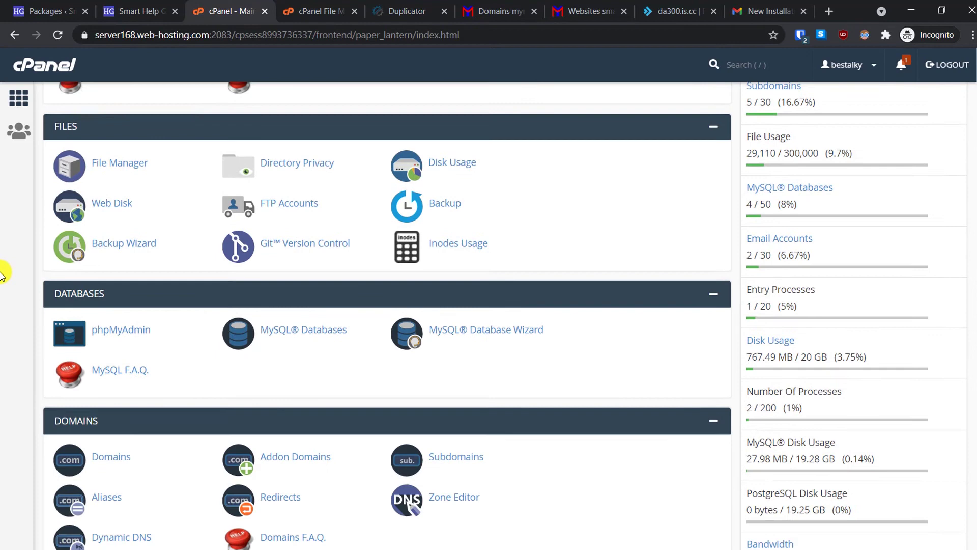
pyautogui.scroll(-2, 153, 375)
pyautogui.rightClick(110, 173)
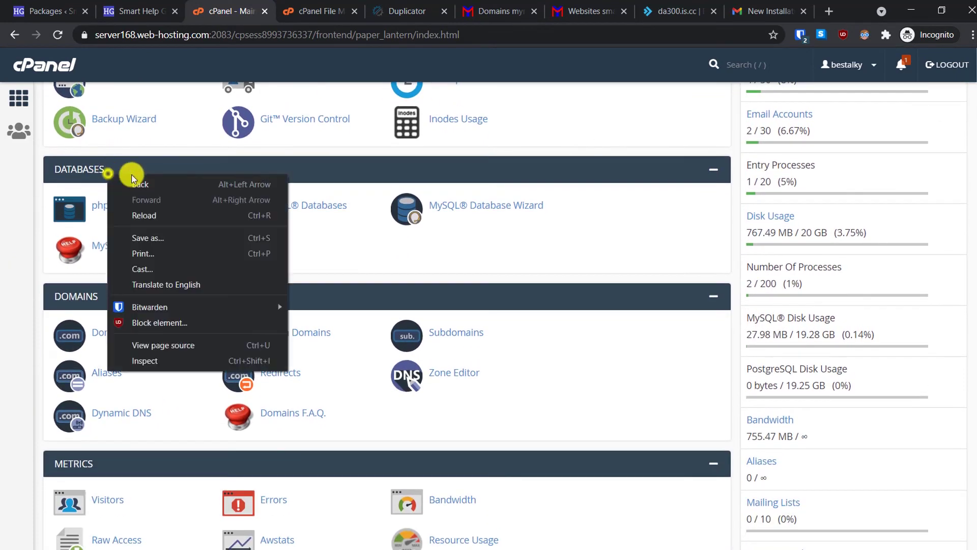
pyautogui.click(342, 247)
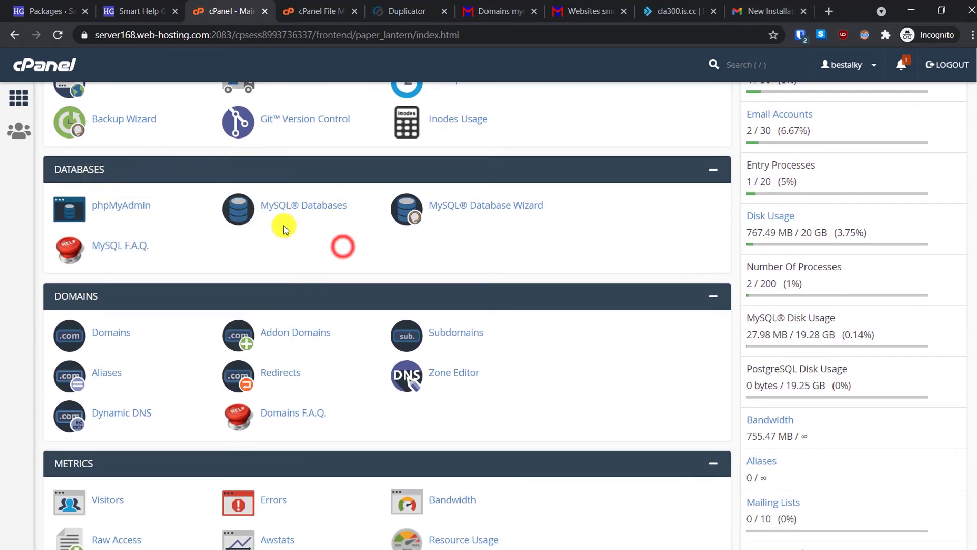
pyautogui.click(311, 208)
pyautogui.scroll(-1, 366, 229)
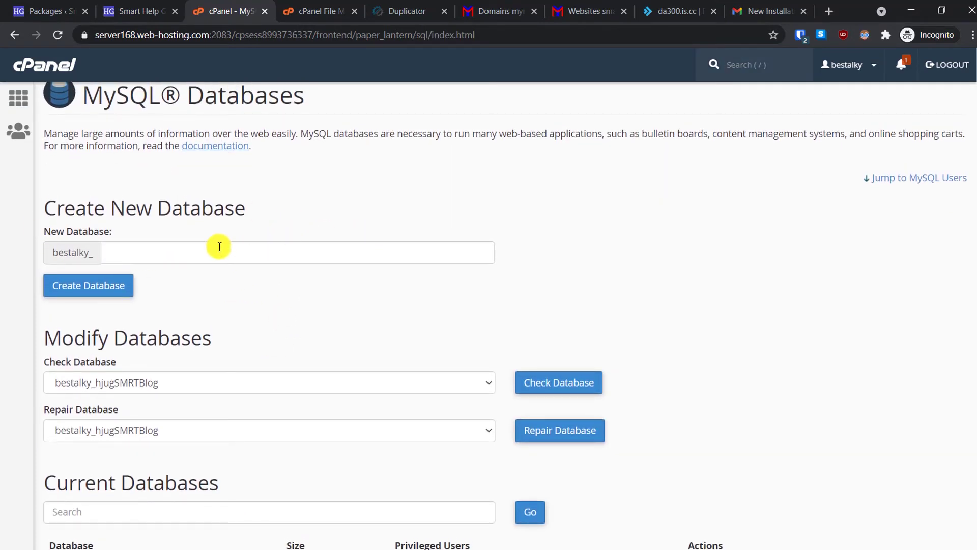
pyautogui.click(220, 245)
pyautogui.write('tutor')
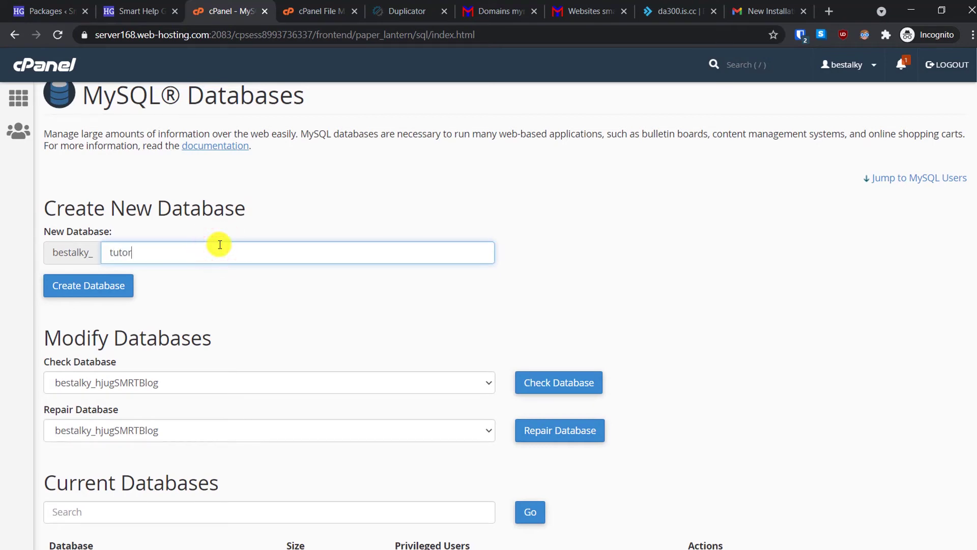
pyautogui.write('ialdb')
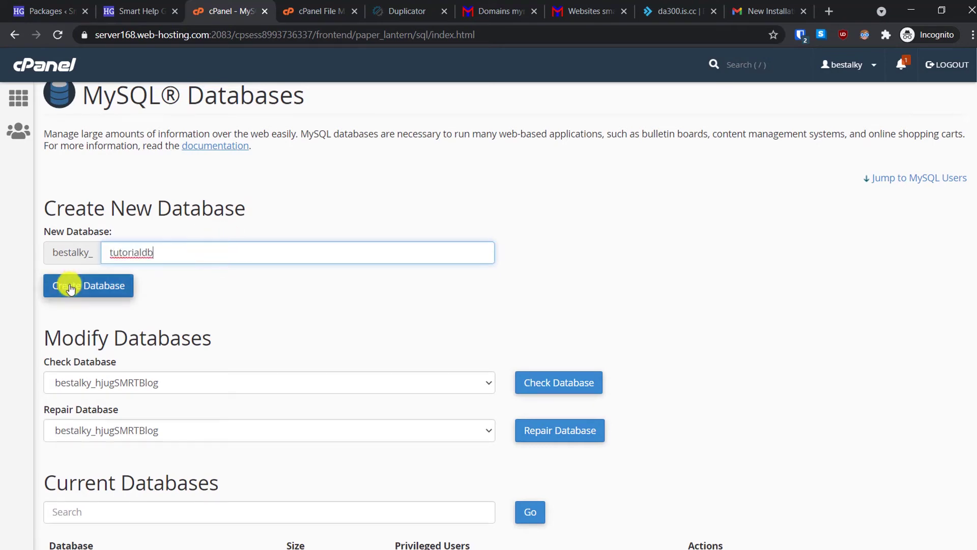
pyautogui.click(96, 293)
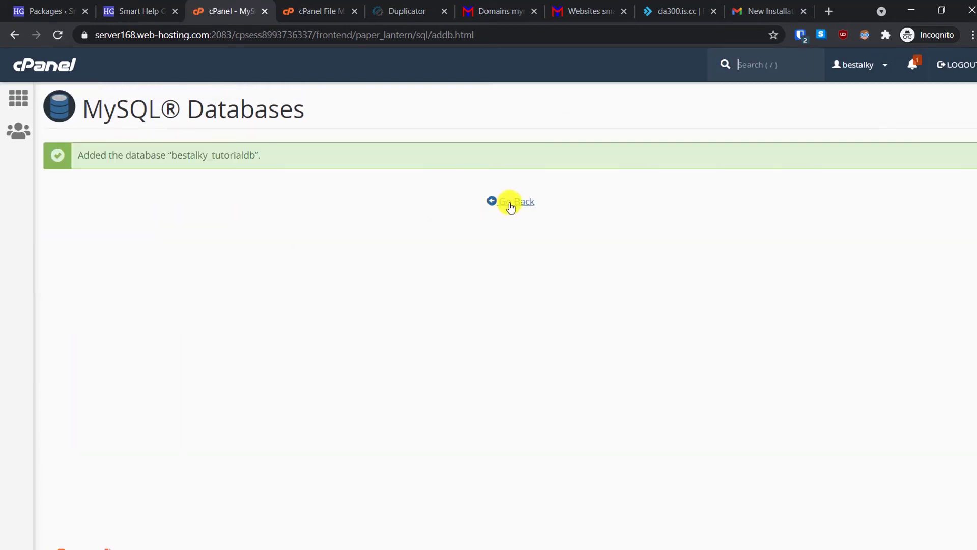
# - Create MySQL user 'tutorial' with a strong password from the Password Generator, copying it first
pyautogui.click(510, 204)
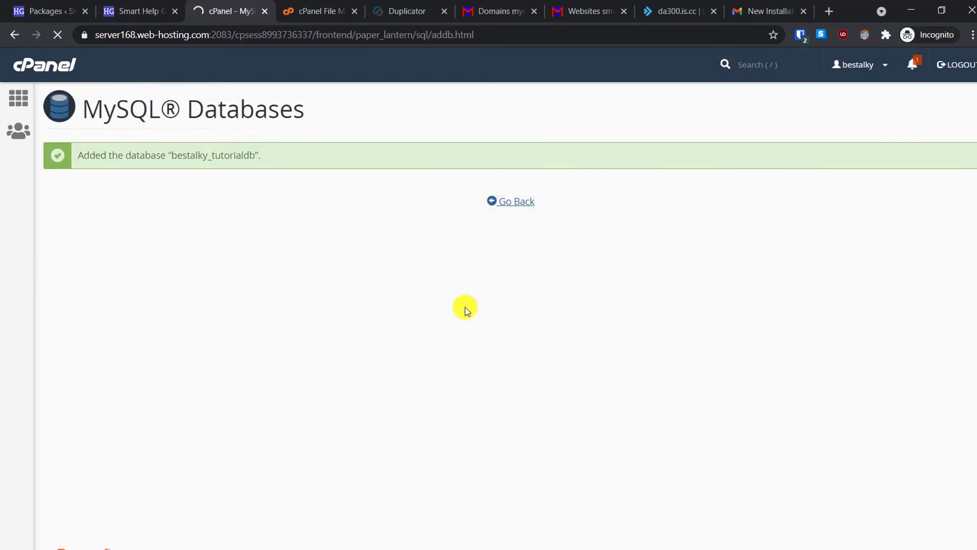
pyautogui.scroll(-10, 412, 322)
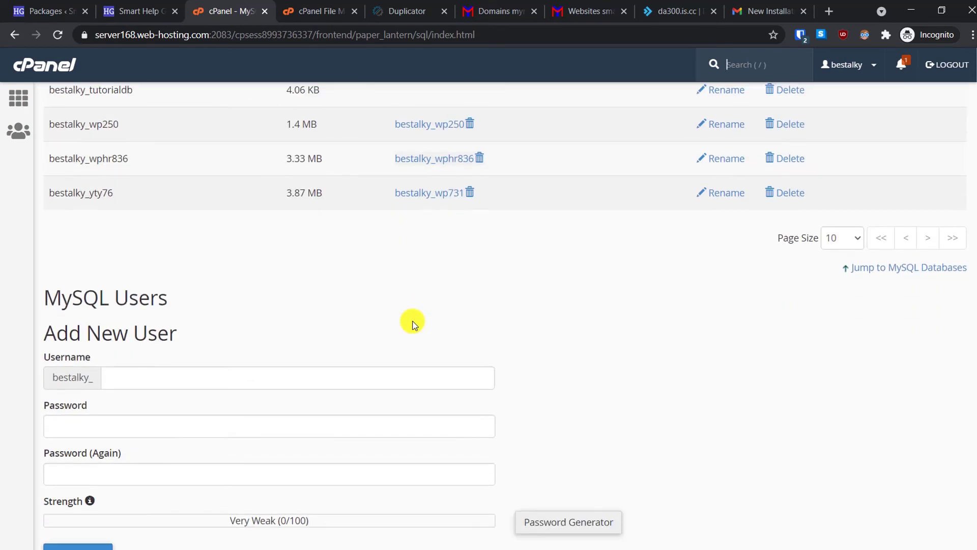
pyautogui.scroll(-4, 413, 322)
pyautogui.scroll(1, 306, 255)
pyautogui.click(207, 168)
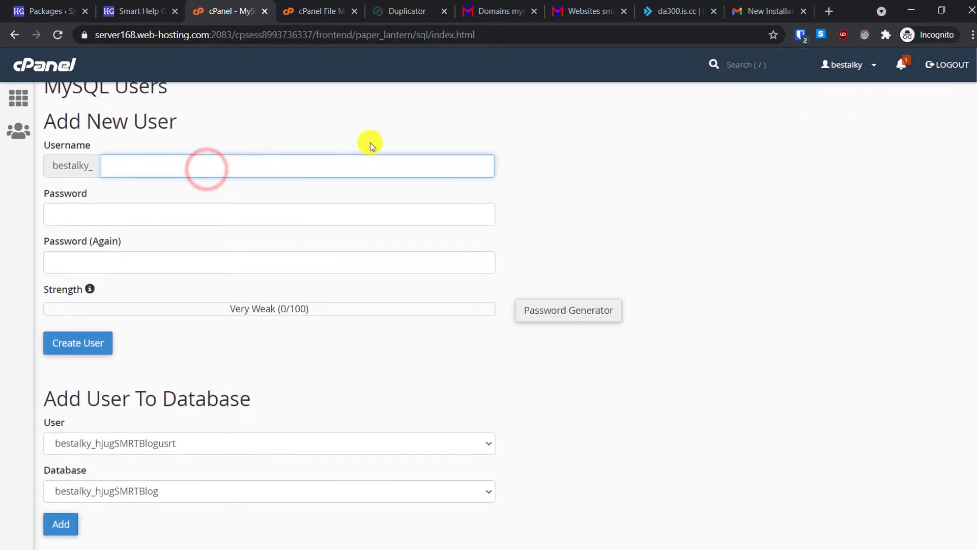
pyautogui.write('tutorial')
pyautogui.click(342, 217)
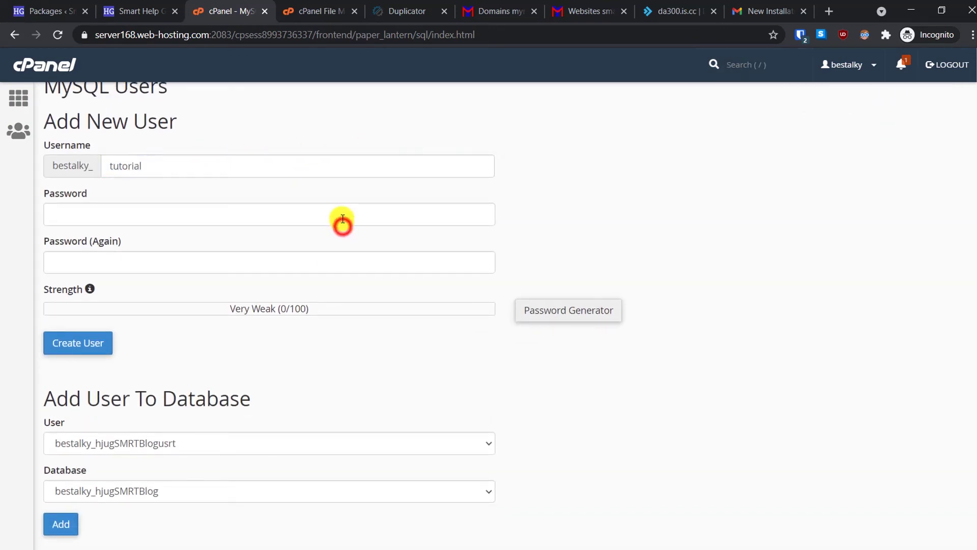
pyautogui.click(567, 316)
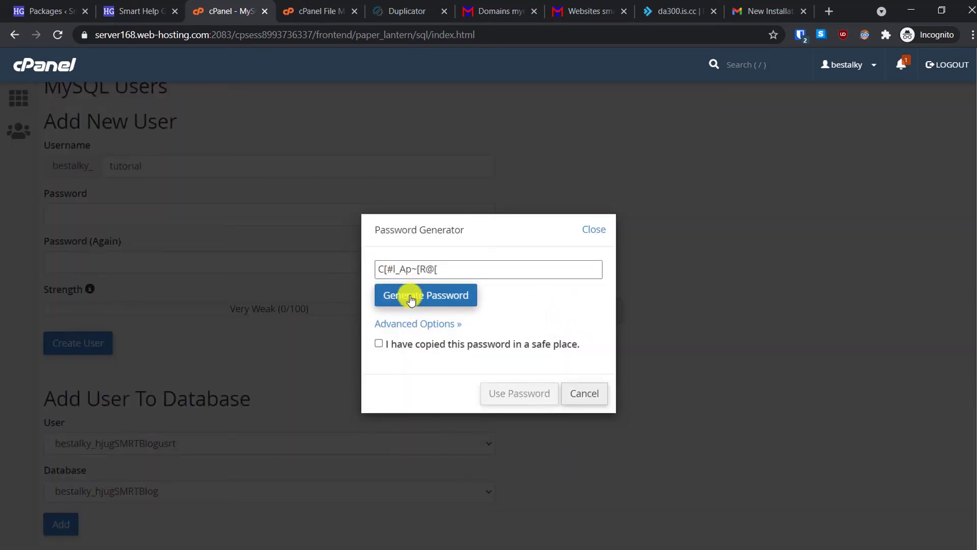
pyautogui.click(450, 272)
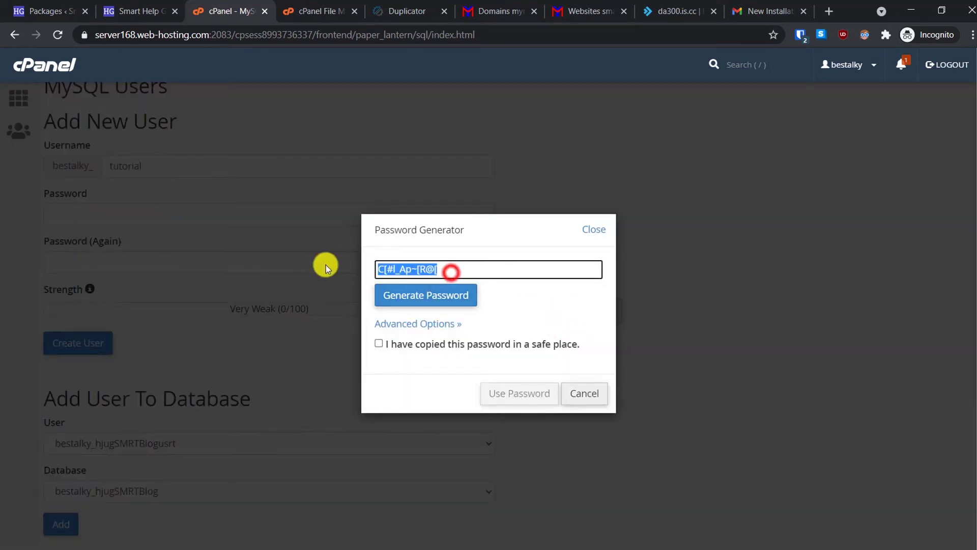
pyautogui.click(431, 346)
pyautogui.click(502, 402)
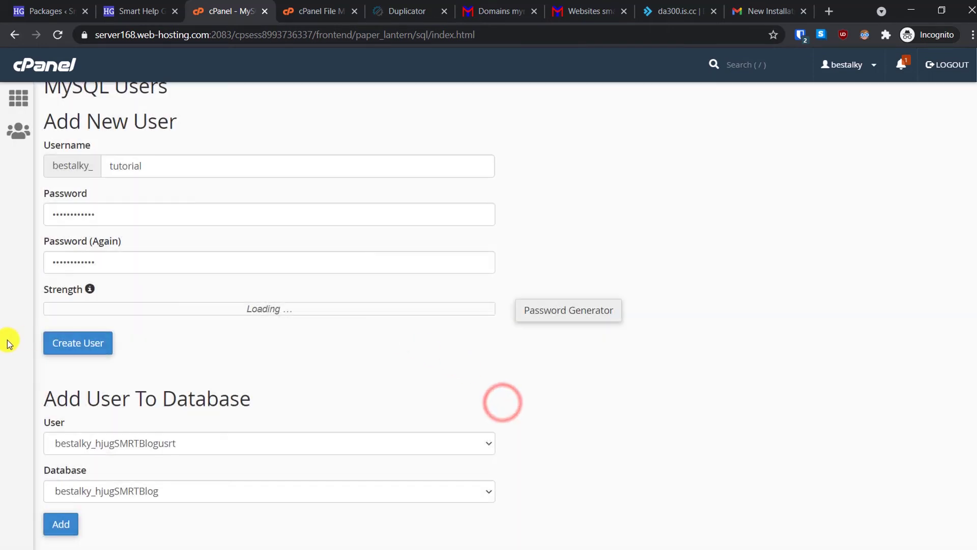
pyautogui.click(101, 346)
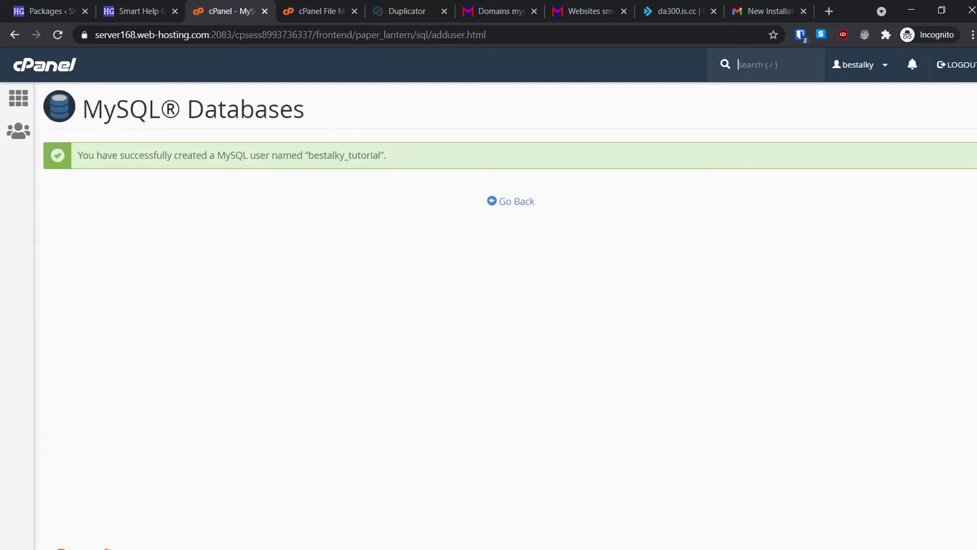
# - Save the copied password on a new line in the Notepad notes
pyautogui.click(934, 241)
pyautogui.click(916, 163)
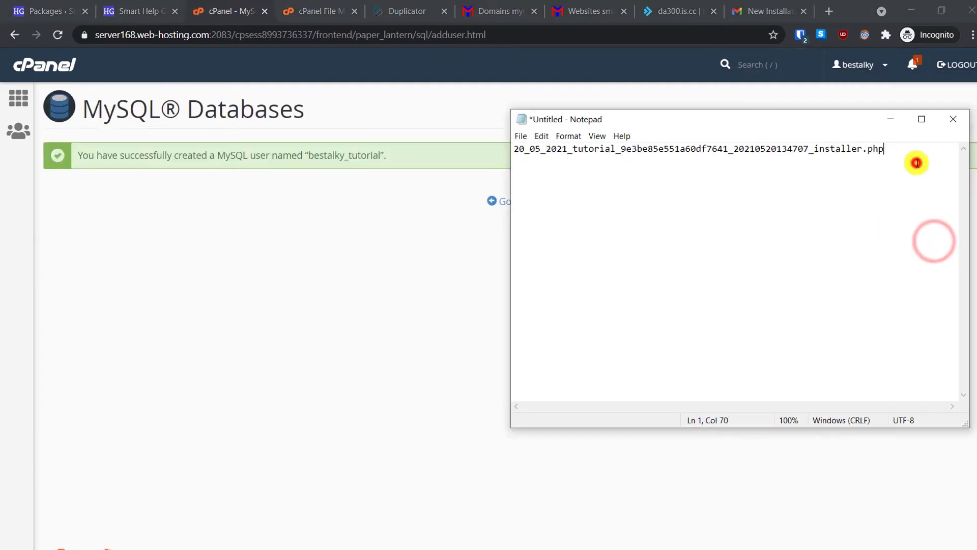
pyautogui.press('Return')
pyautogui.press('Return')
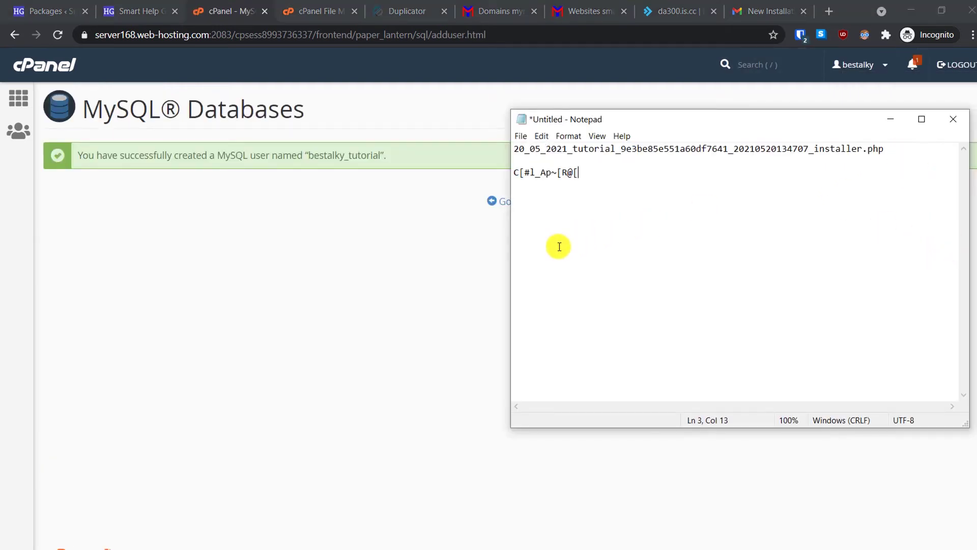
pyautogui.click(393, 273)
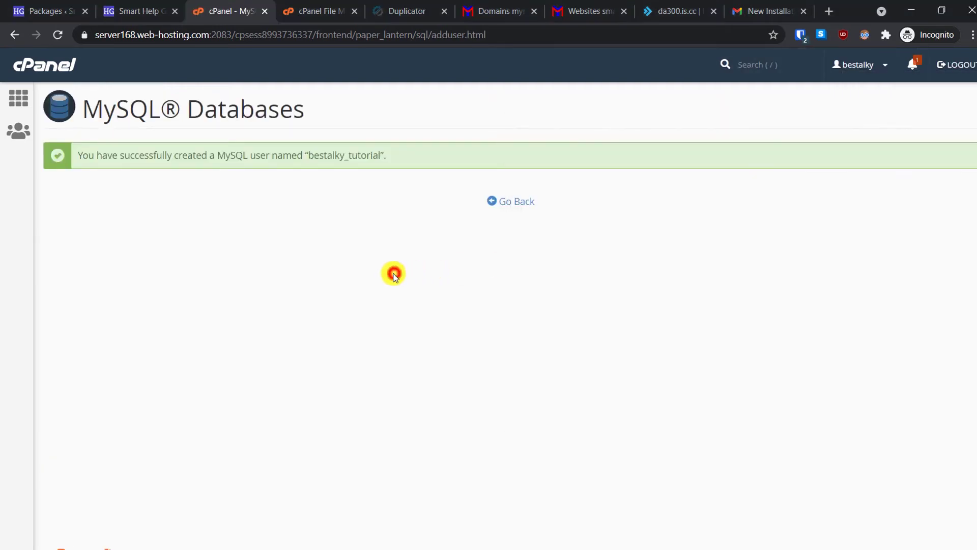
# - Add user tutorial to bestalky_tutorialdb with ALL PRIVILEGES, then return to the Duplicator installer
pyautogui.click(525, 205)
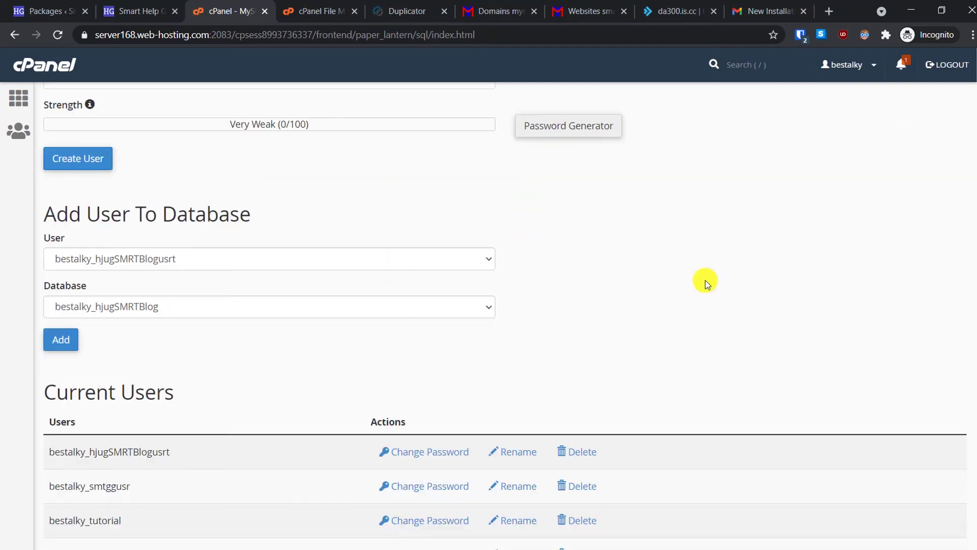
pyautogui.click(376, 260)
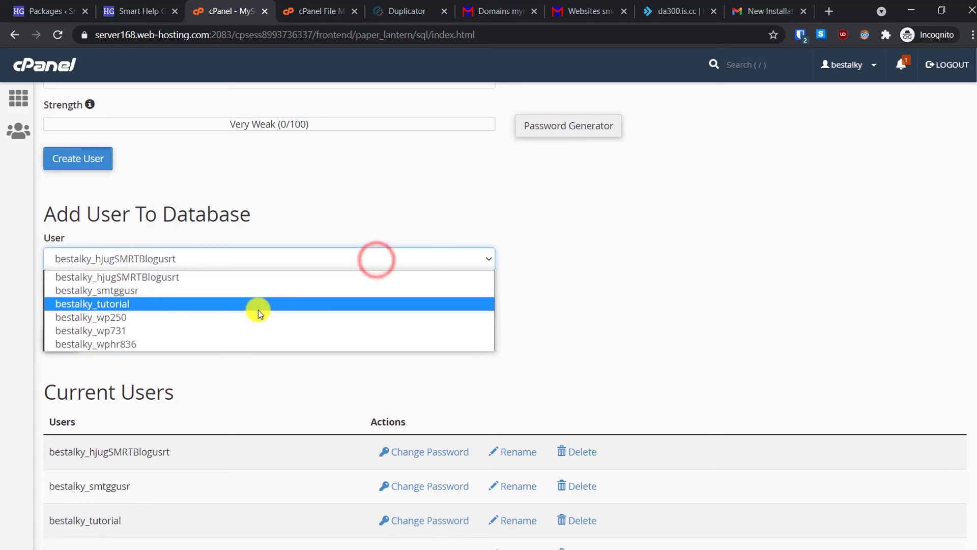
pyautogui.click(209, 302)
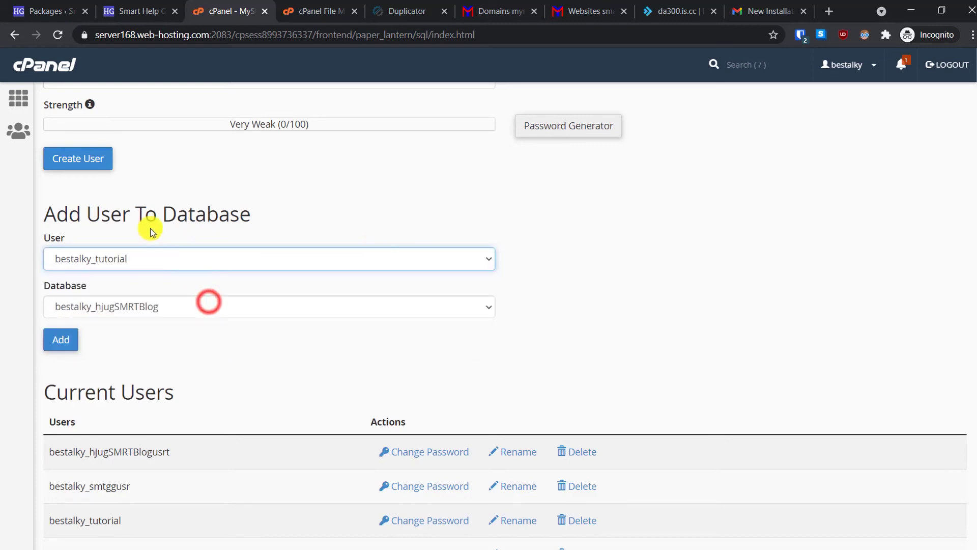
pyautogui.click(226, 305)
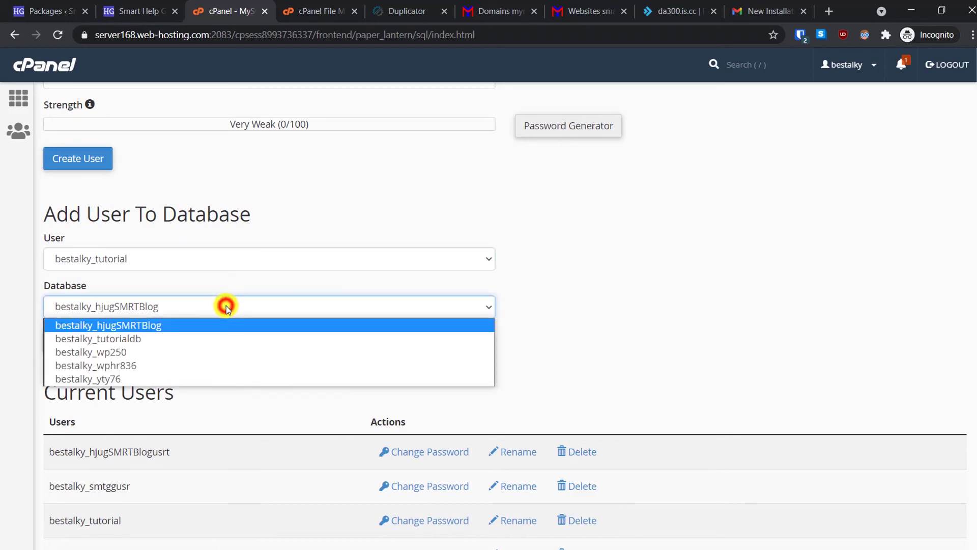
pyautogui.click(164, 339)
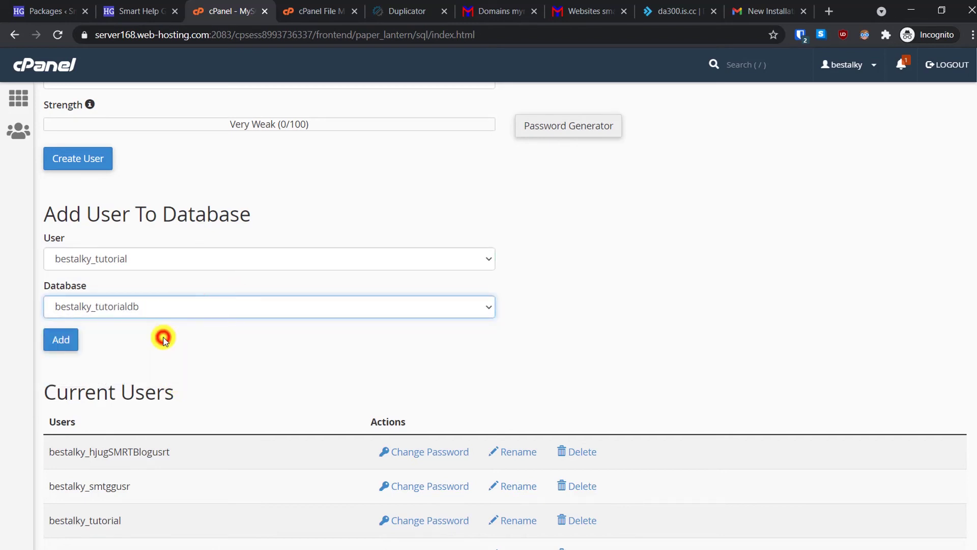
pyautogui.click(70, 338)
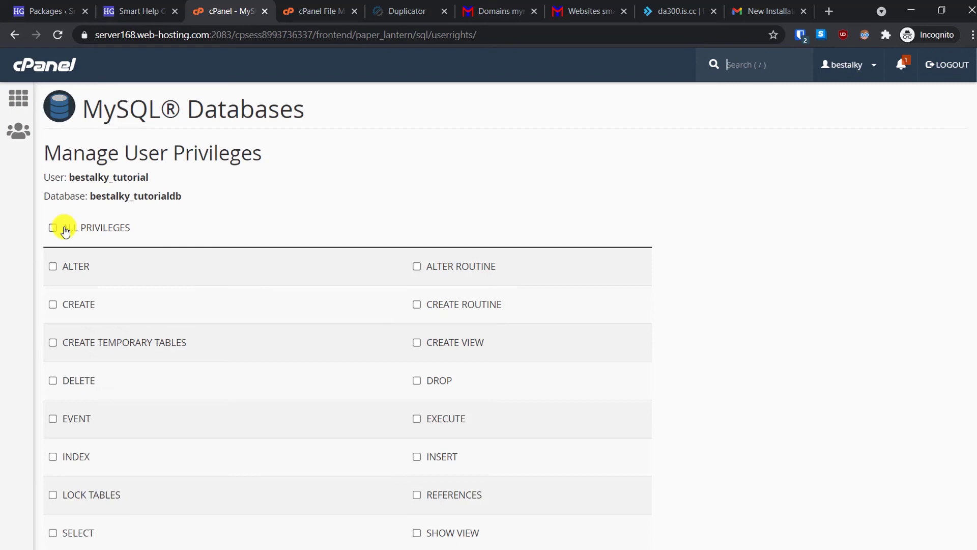
pyautogui.click(53, 228)
pyautogui.scroll(-3, 245, 254)
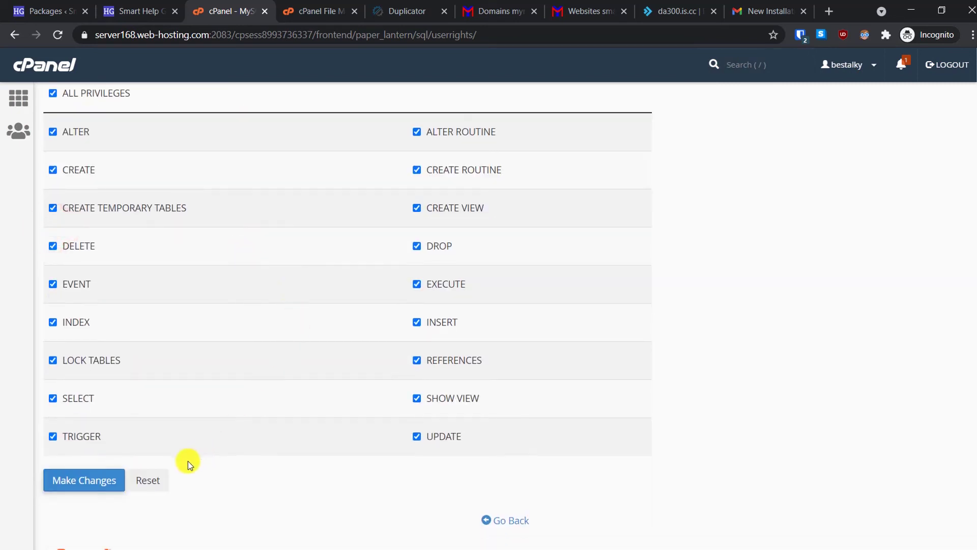
pyautogui.click(87, 481)
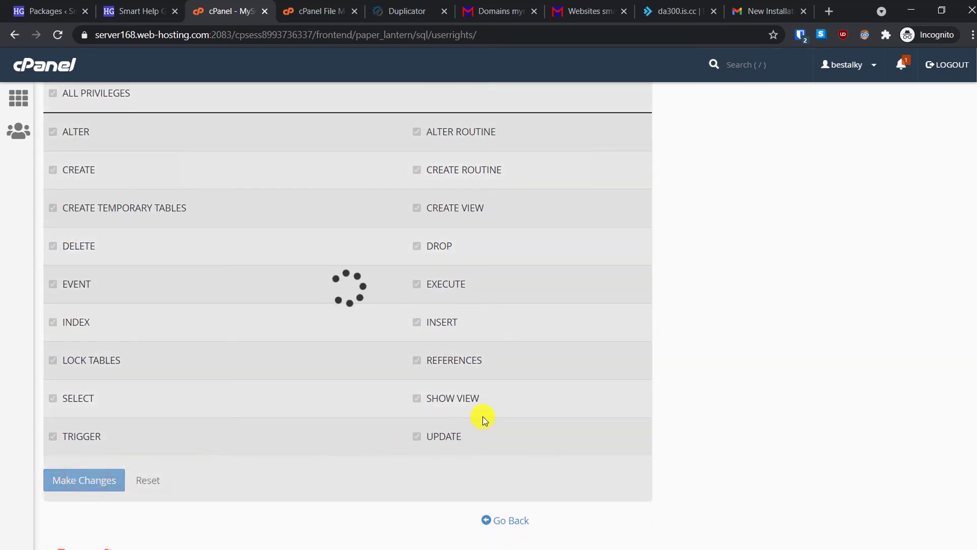
pyautogui.scroll(3, 486, 417)
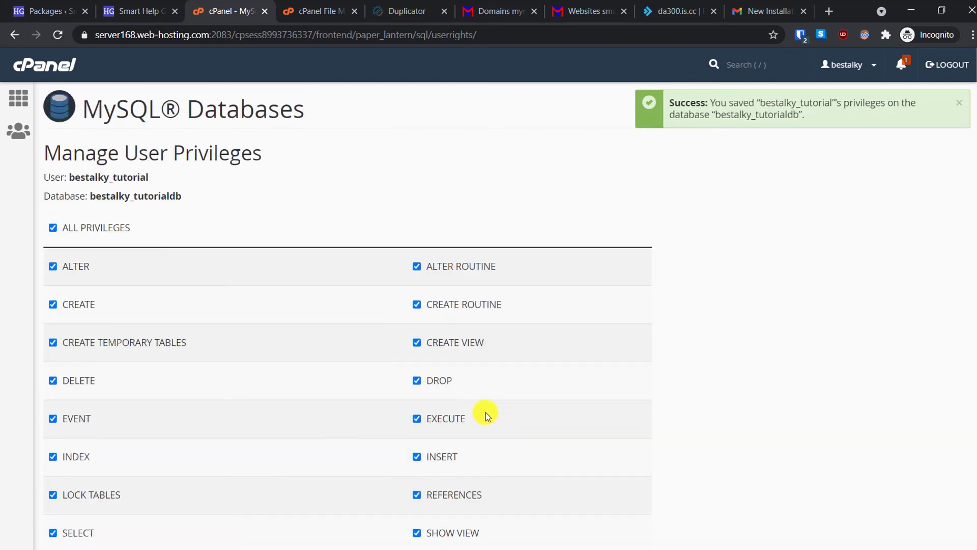
pyautogui.click(406, 10)
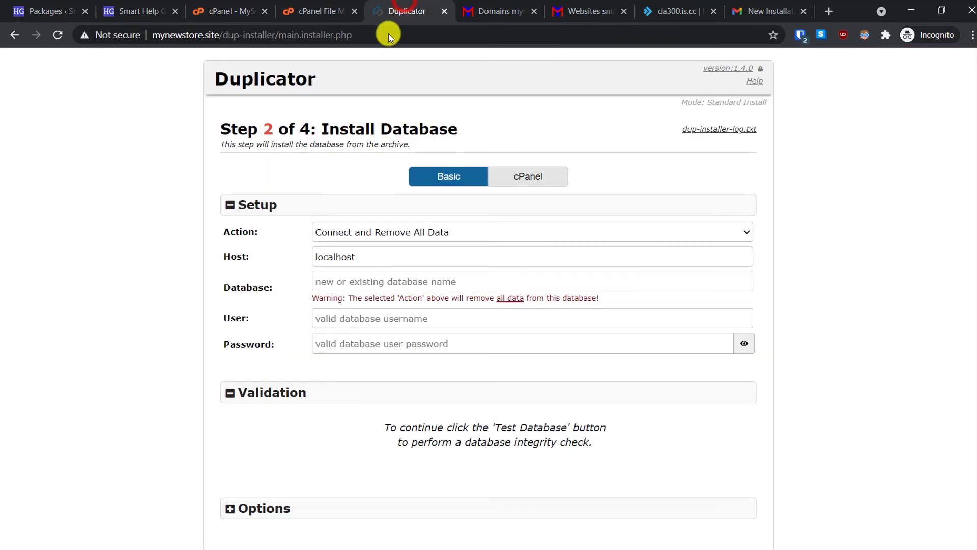
# - Fill Database with the name copied from cPanel and User with the same text, trimmed
pyautogui.scroll(-1, 341, 340)
pyautogui.click(344, 237)
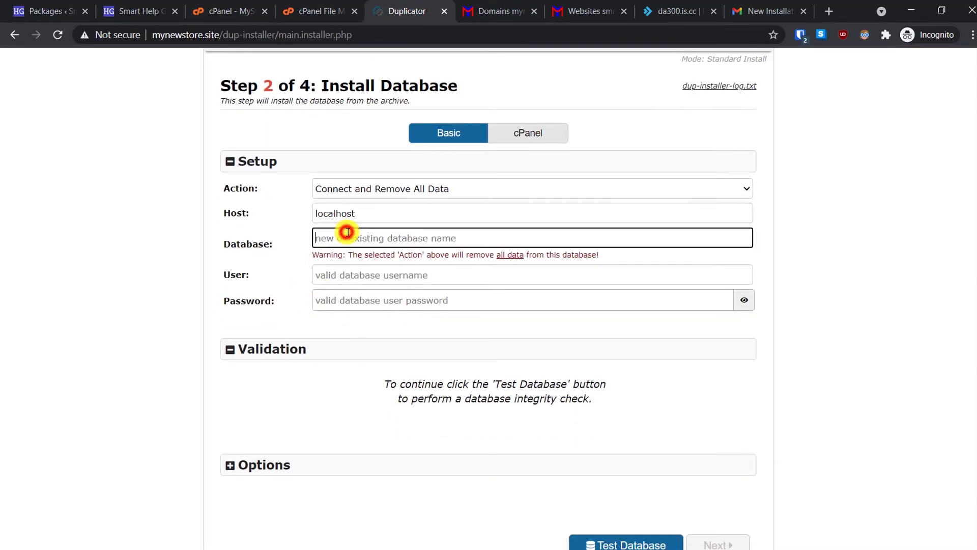
pyautogui.click(232, 11)
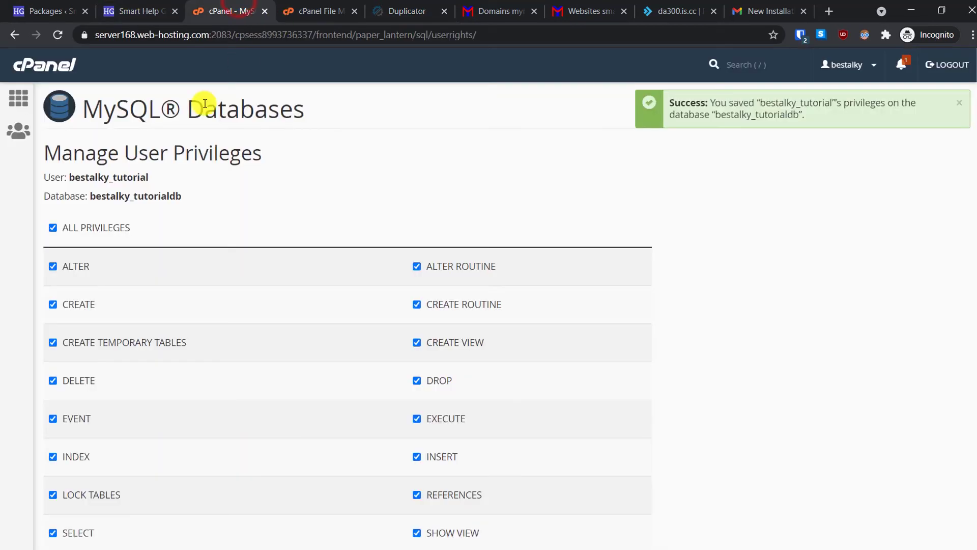
pyautogui.moveTo(181, 199); pyautogui.dragTo(94, 197)
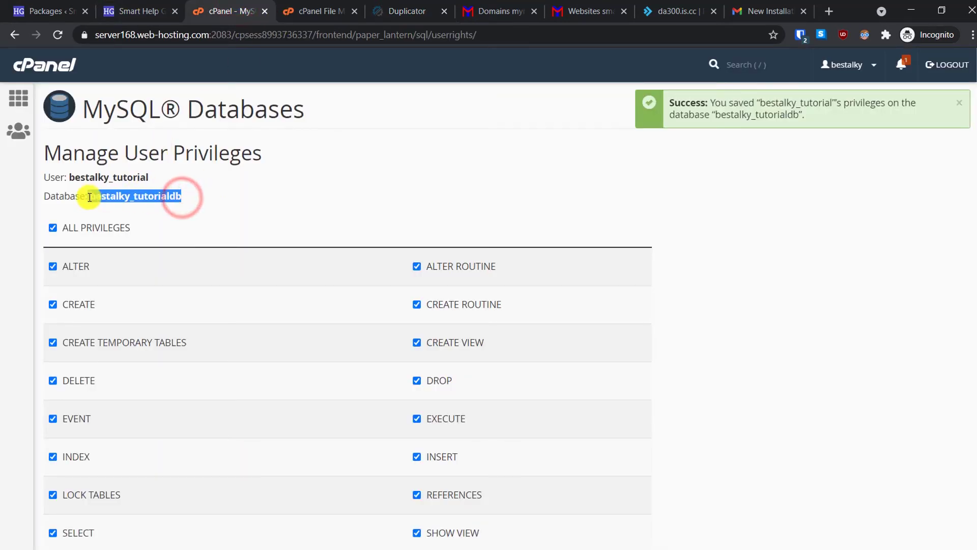
pyautogui.click(407, 11)
pyautogui.write('bestalky_tutorialdb')
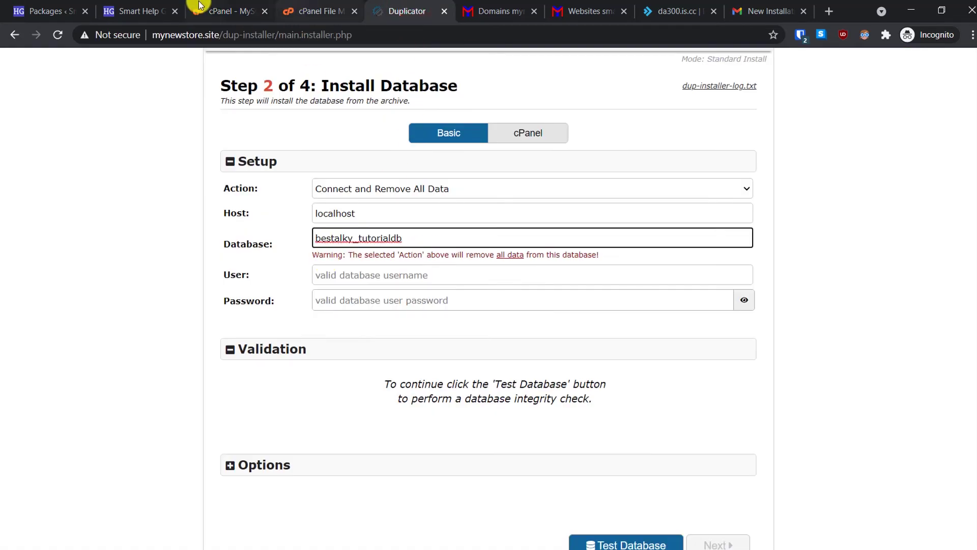
pyautogui.click(374, 274)
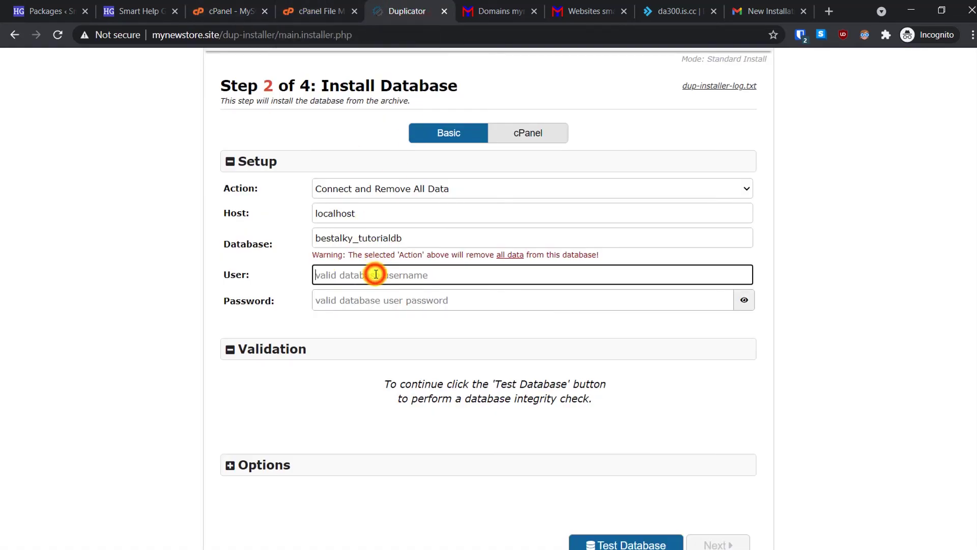
pyautogui.write('bestalky_tutorialdb')
pyautogui.press('BackSpace')
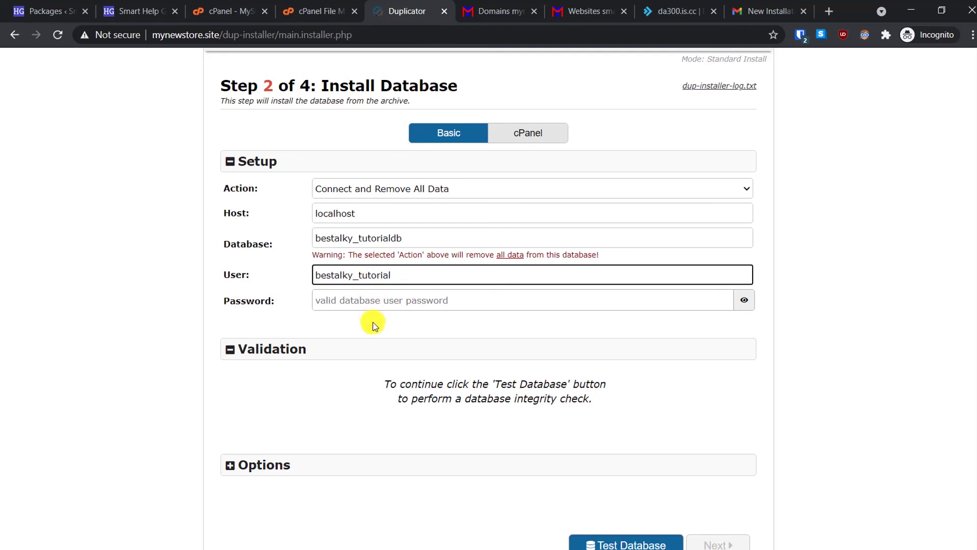
# - Paste the database password saved in Notepad into the Password field
pyautogui.click(371, 300)
pyautogui.hotkey('alt', 'Tab')
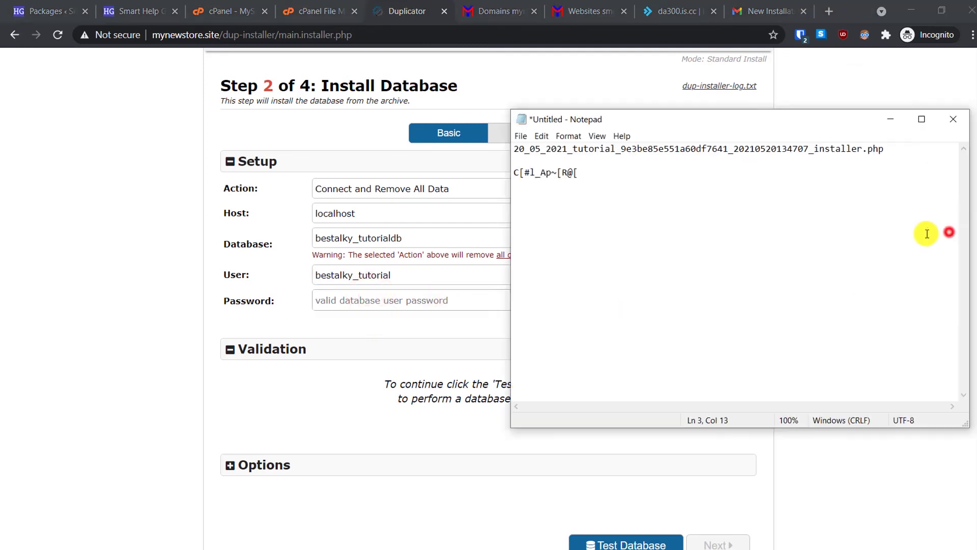
pyautogui.moveTo(583, 173); pyautogui.dragTo(497, 172)
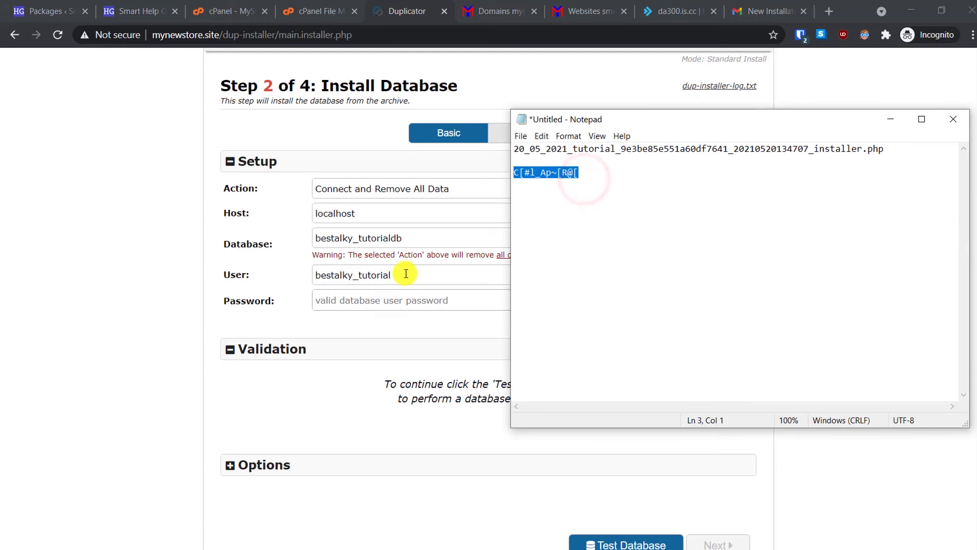
pyautogui.click(398, 290)
pyautogui.hotkey('ctrl', 'v')
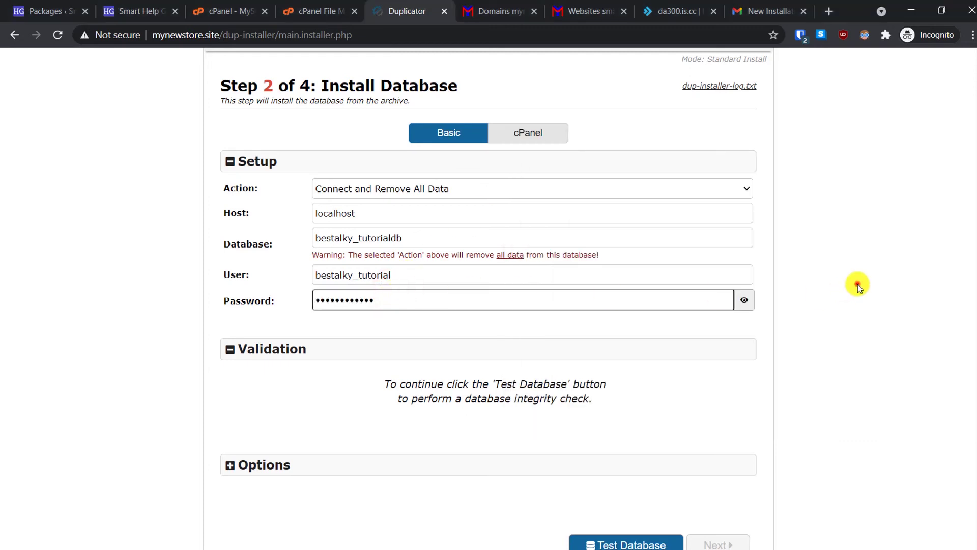
pyautogui.click(857, 284)
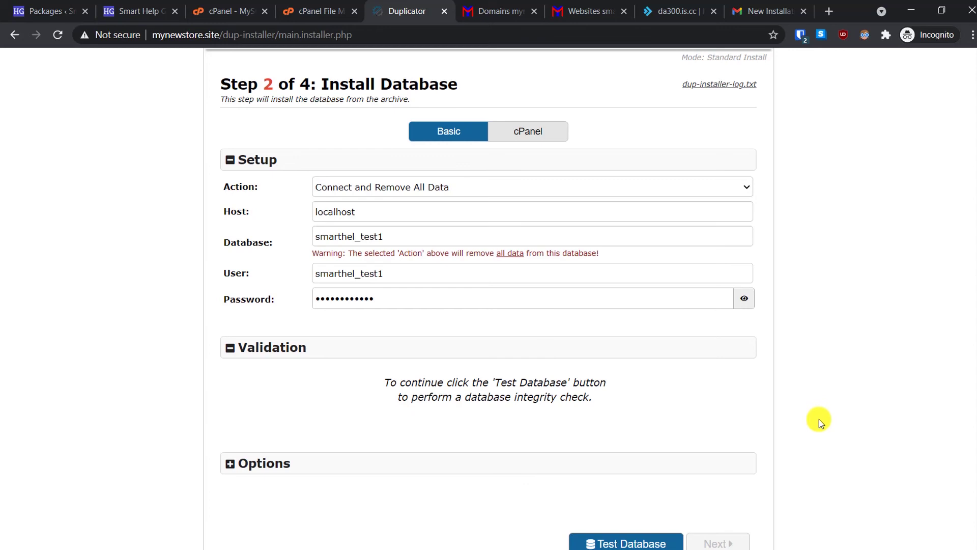
# - Test the database connection, confirm the install, and dismiss the save-password bar
pyautogui.click(595, 544)
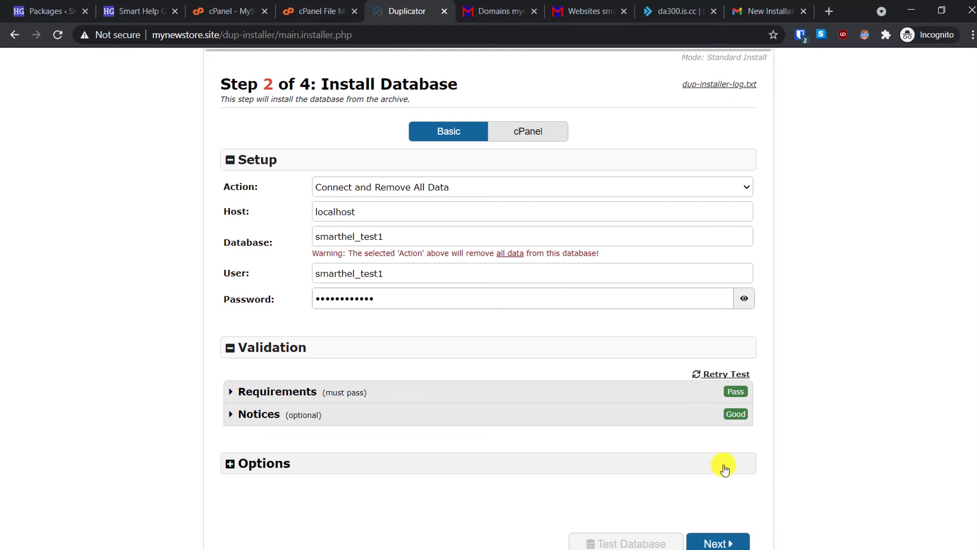
pyautogui.click(724, 543)
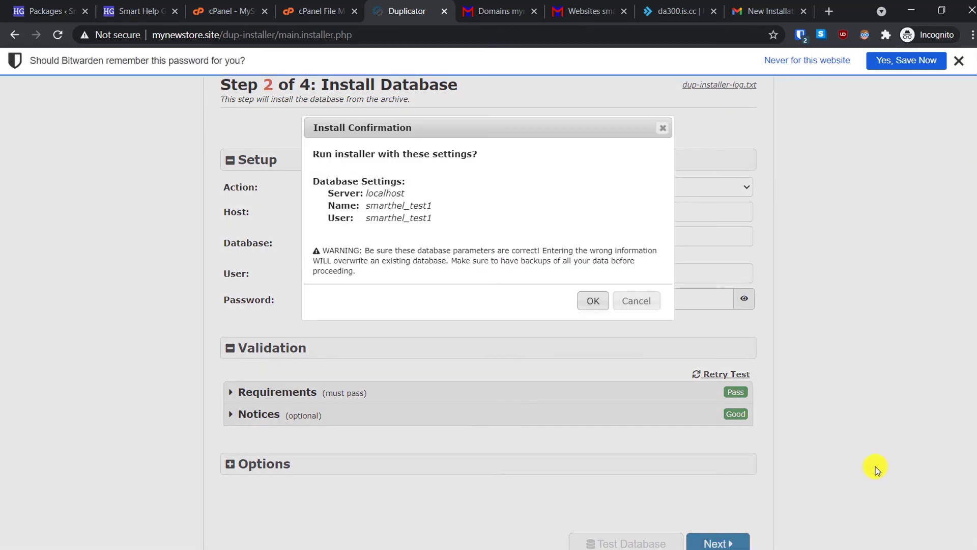
pyautogui.click(591, 301)
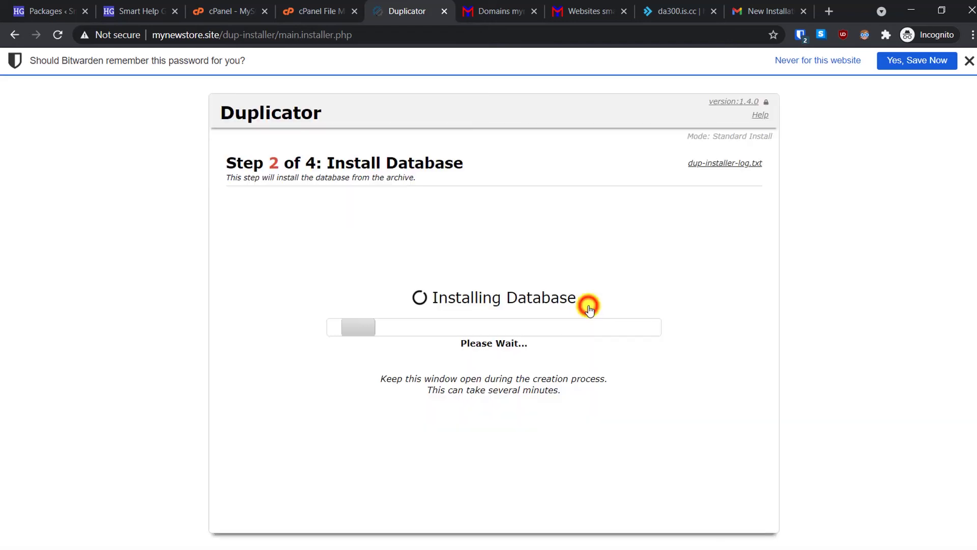
pyautogui.click(971, 62)
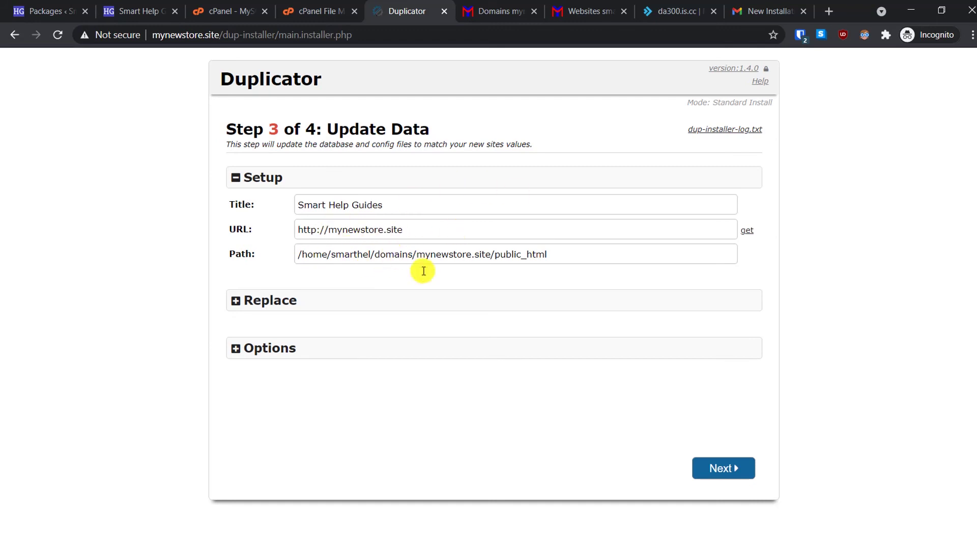
pyautogui.click(747, 230)
pyautogui.click(707, 465)
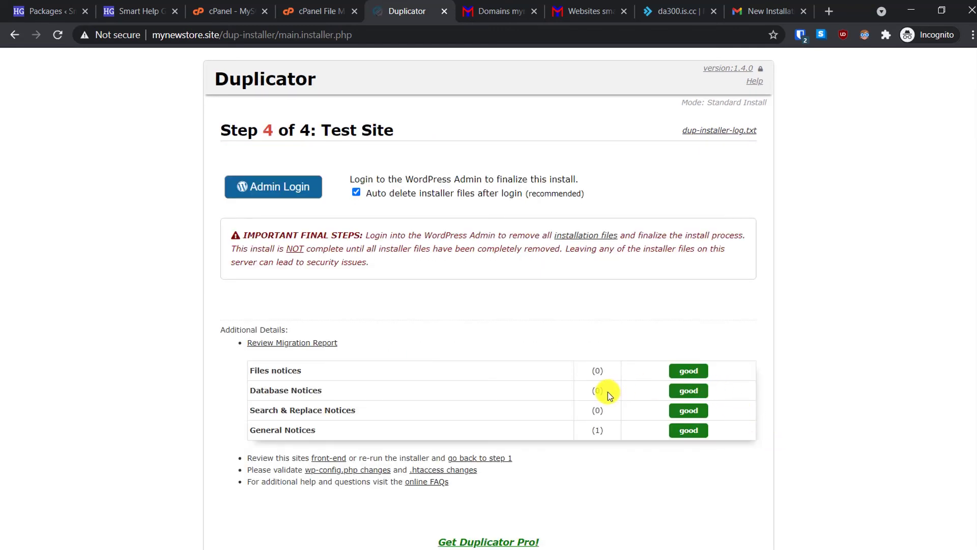
pyautogui.scroll(-1, 608, 392)
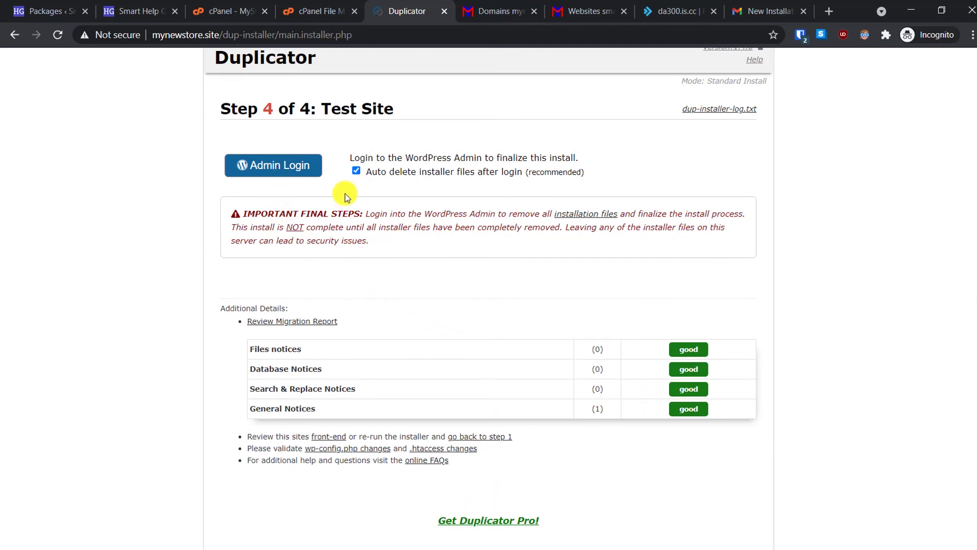
pyautogui.click(253, 169)
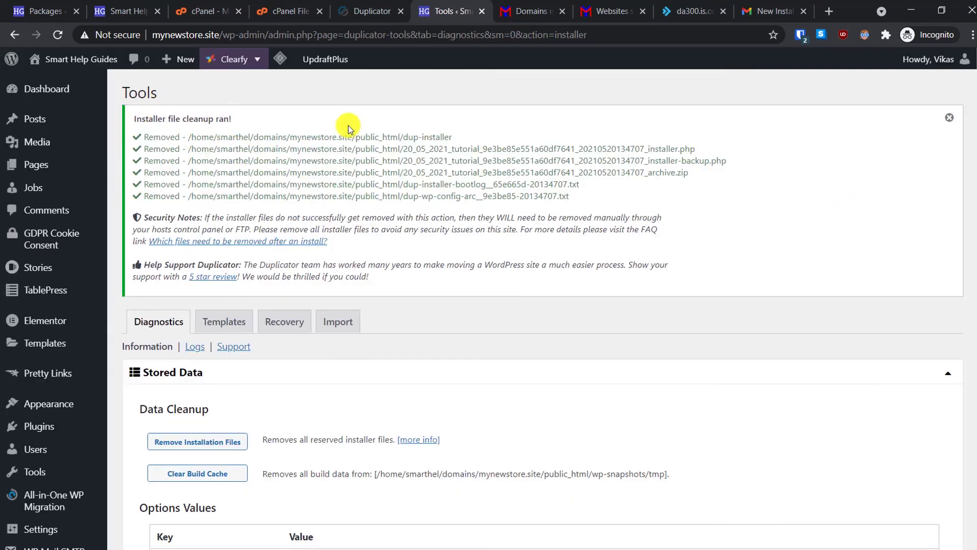
pyautogui.moveTo(595, 217); pyautogui.dragTo(142, 118)
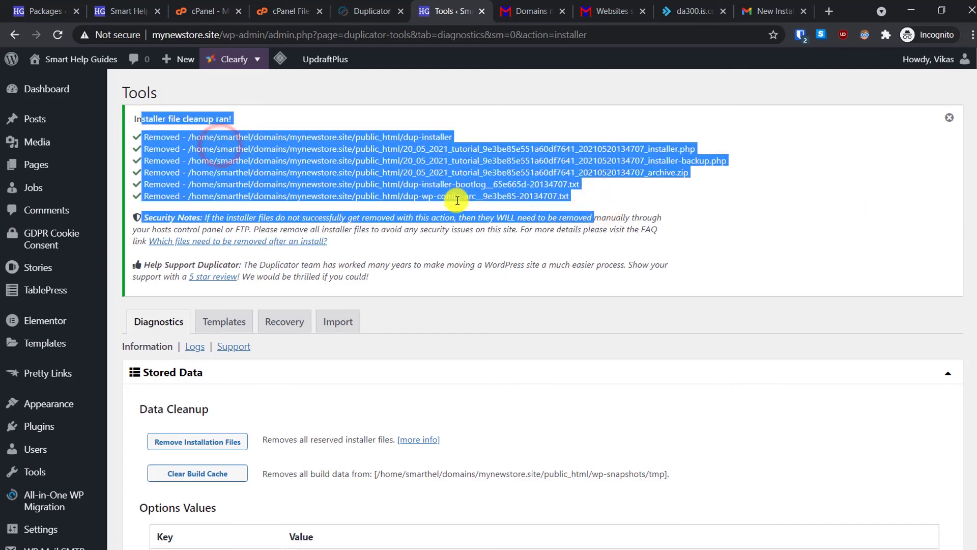
pyautogui.click(543, 223)
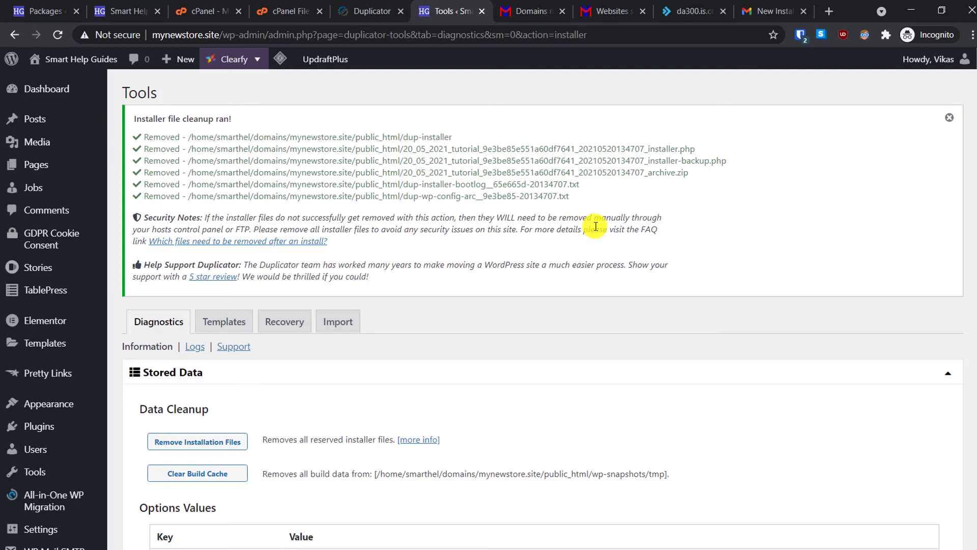
pyautogui.scroll(-2, 326, 159)
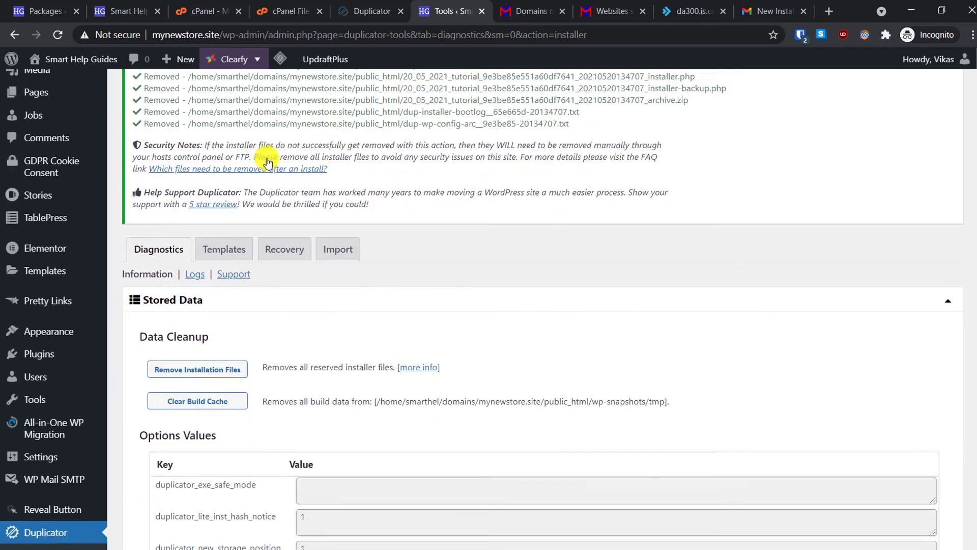
pyautogui.scroll(-2, 450, 168)
pyautogui.scroll(-1, 448, 193)
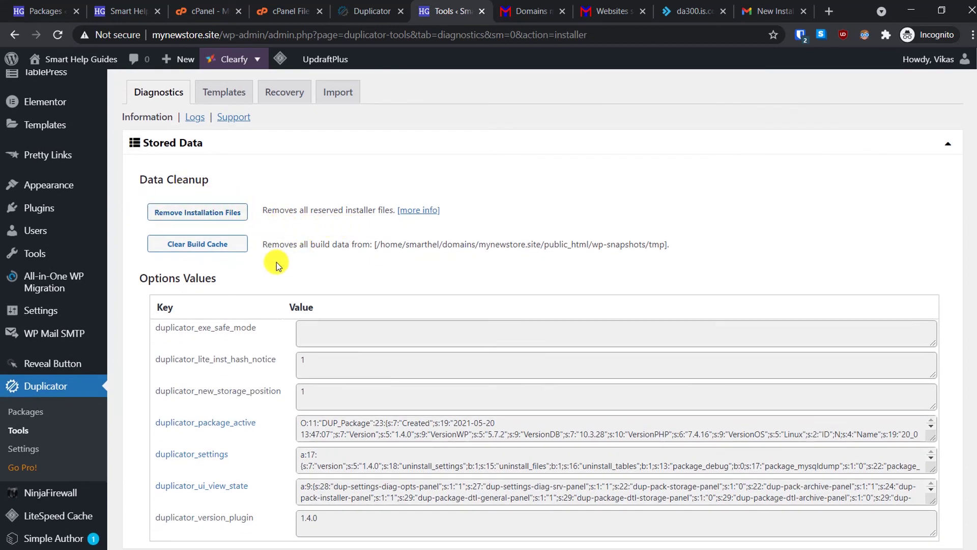
# - Rerun Remove Installation Files and confirm the notice reports no installer files remain
pyautogui.click(192, 207)
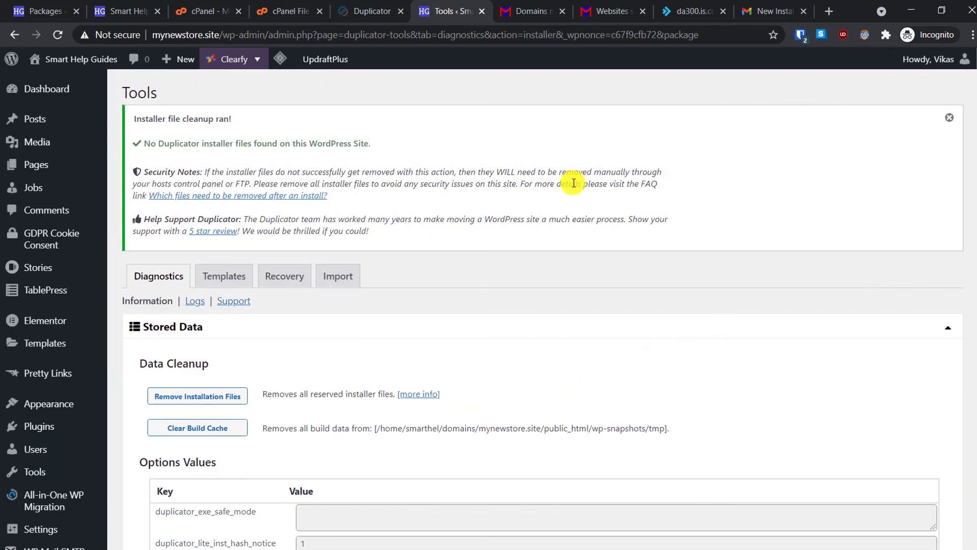
pyautogui.scroll(-1, 574, 184)
pyautogui.scroll(1, 574, 184)
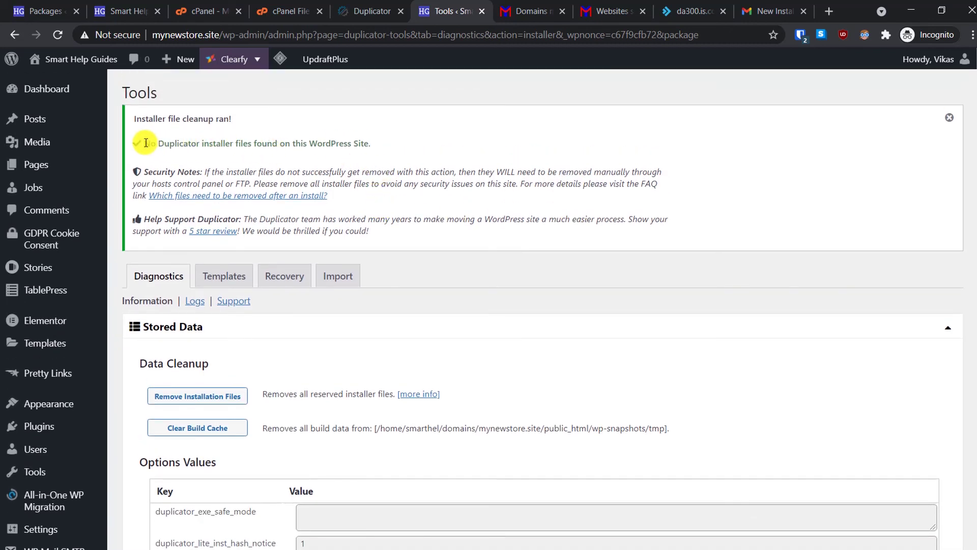
pyautogui.moveTo(144, 143); pyautogui.dragTo(360, 157)
pyautogui.click(453, 159)
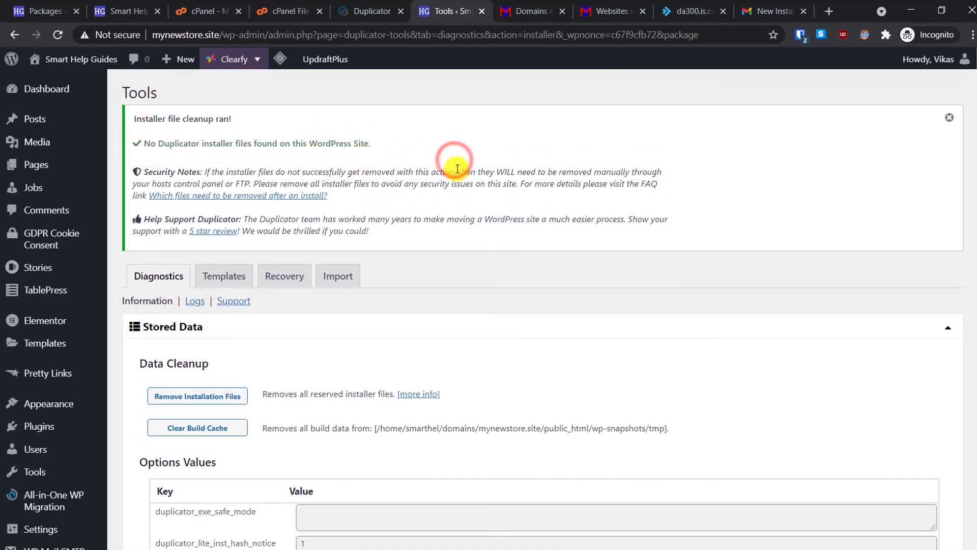
pyautogui.scroll(-1, 457, 169)
pyautogui.scroll(-5, 455, 169)
pyautogui.scroll(6, 453, 173)
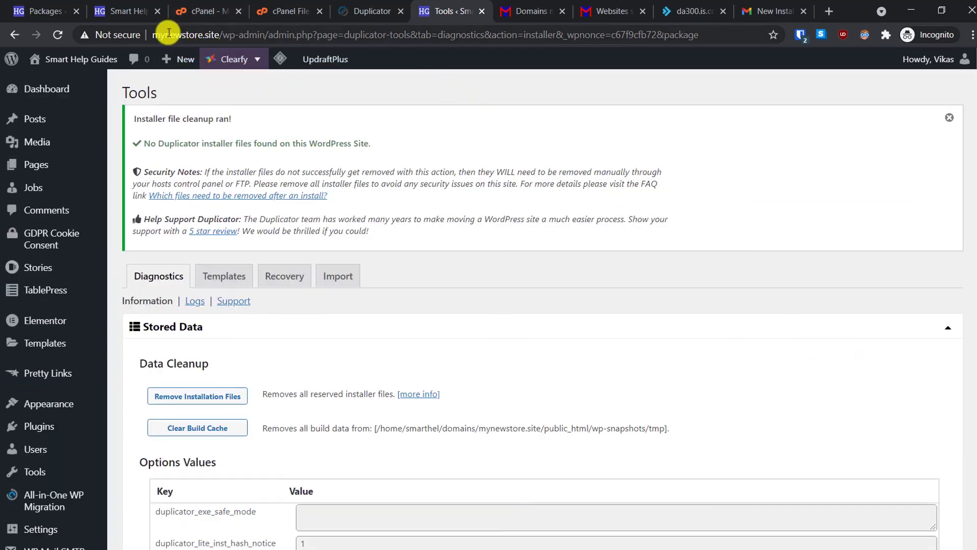
pyautogui.click(116, 11)
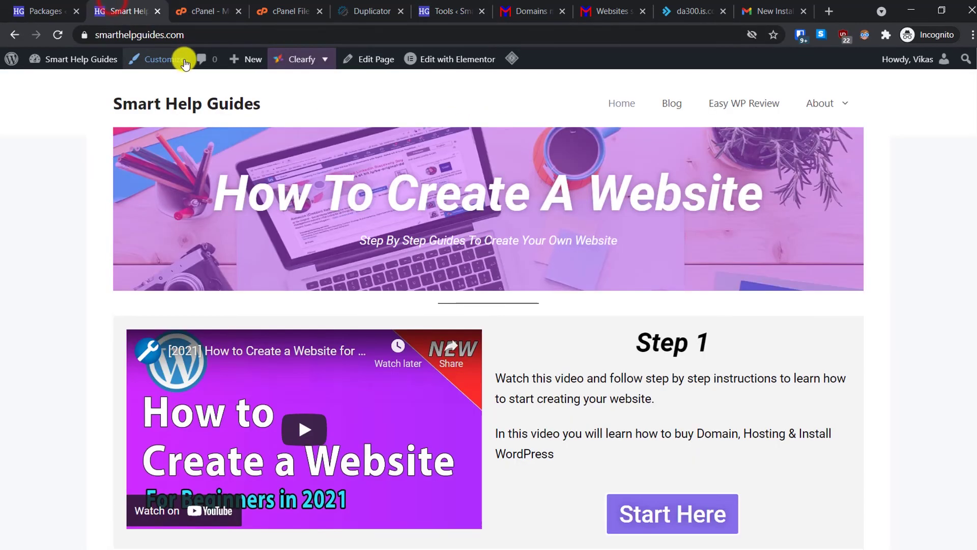
pyautogui.click(460, 11)
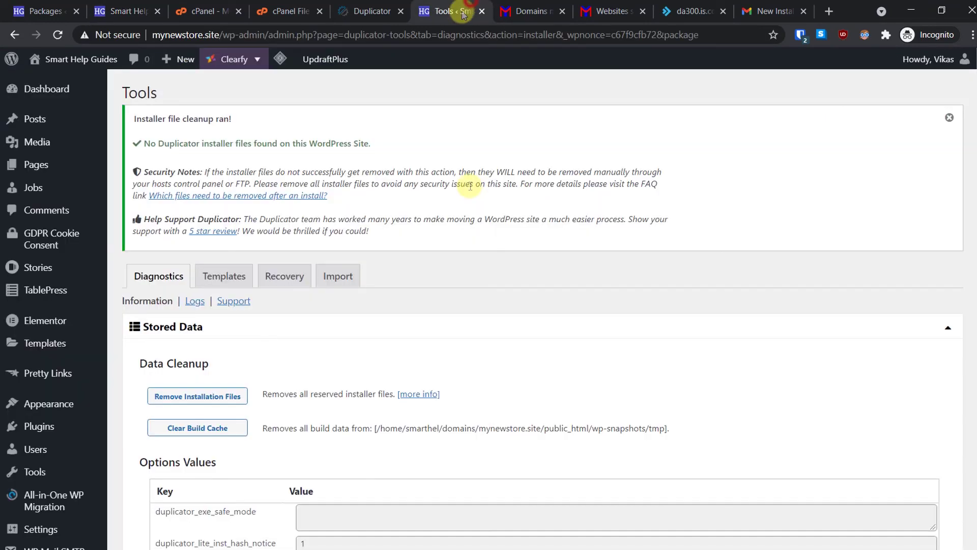